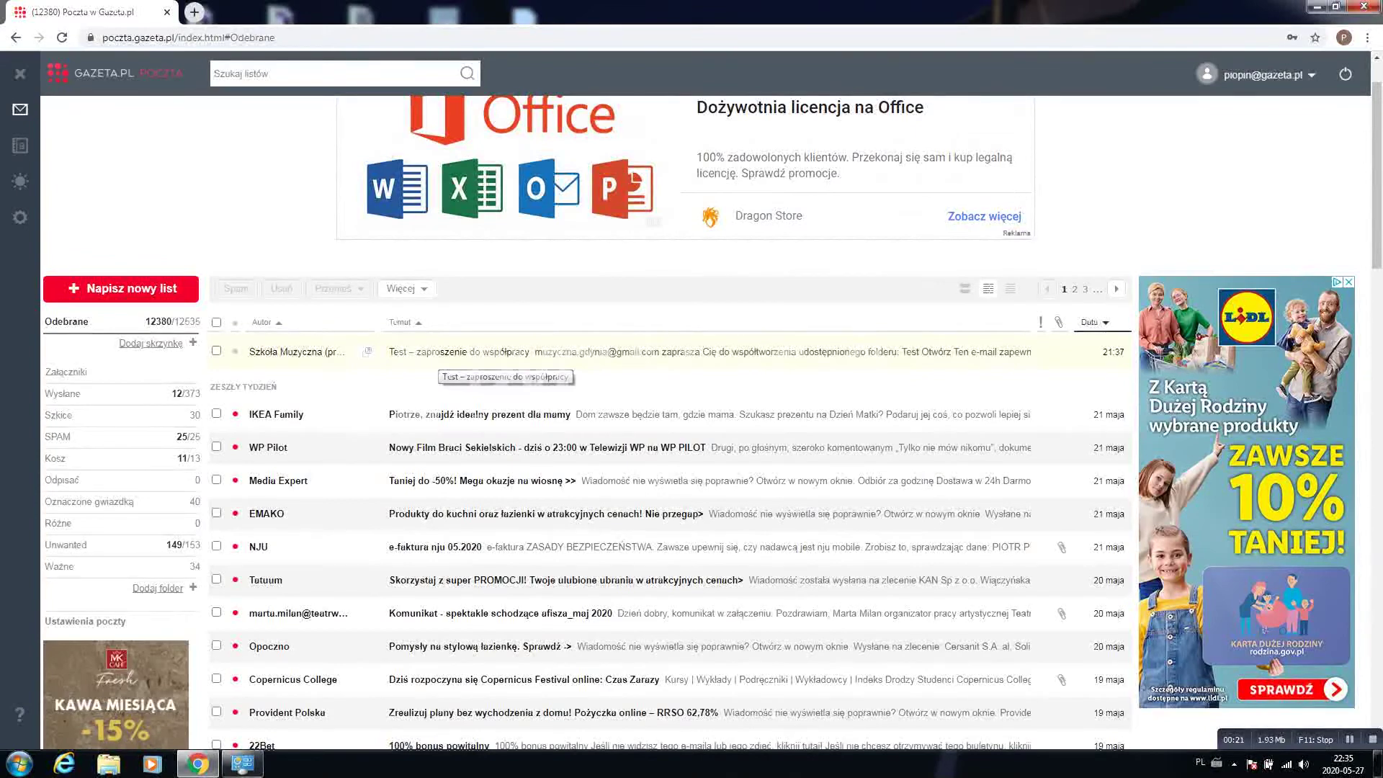
Open the e-mail inviting collaboration on the Test folder, follow its link to Google Drive and accept the invitation
click(436, 353)
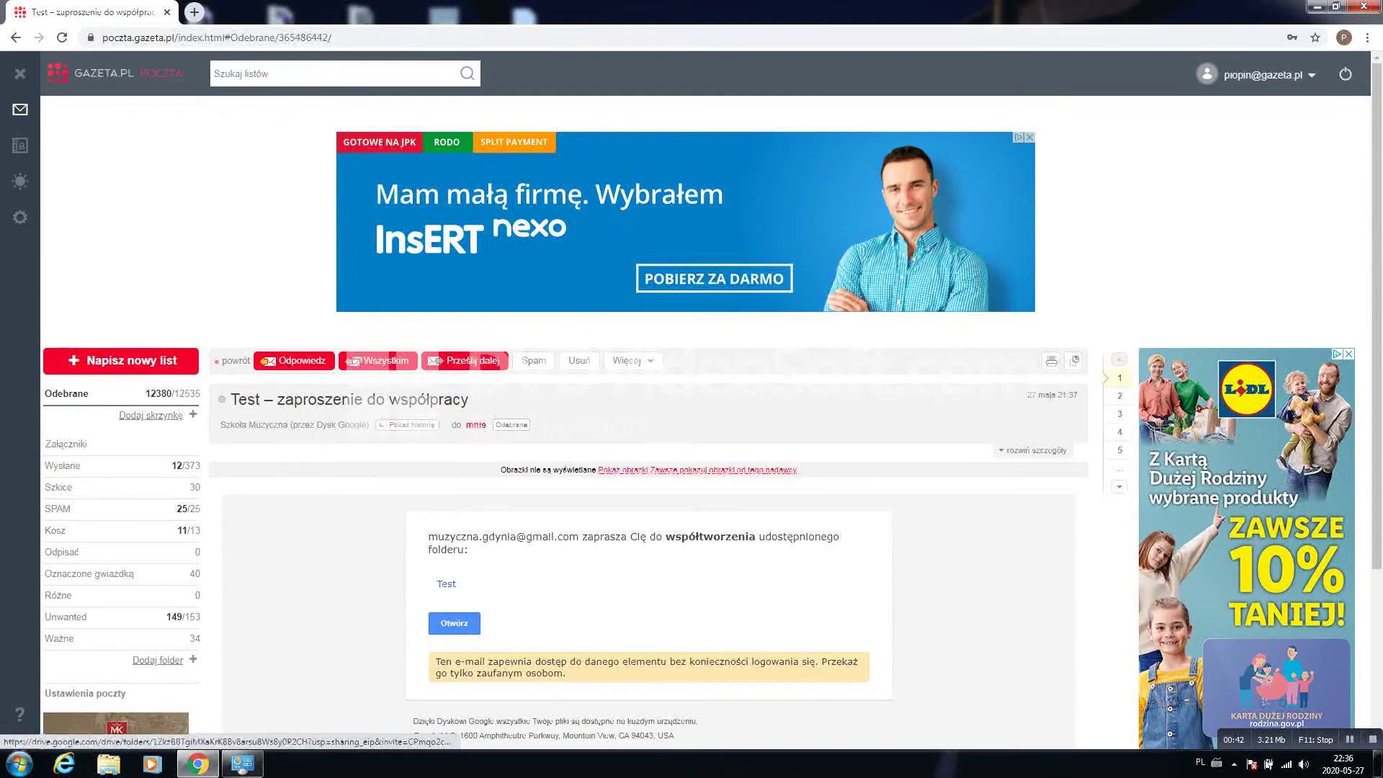
click(454, 622)
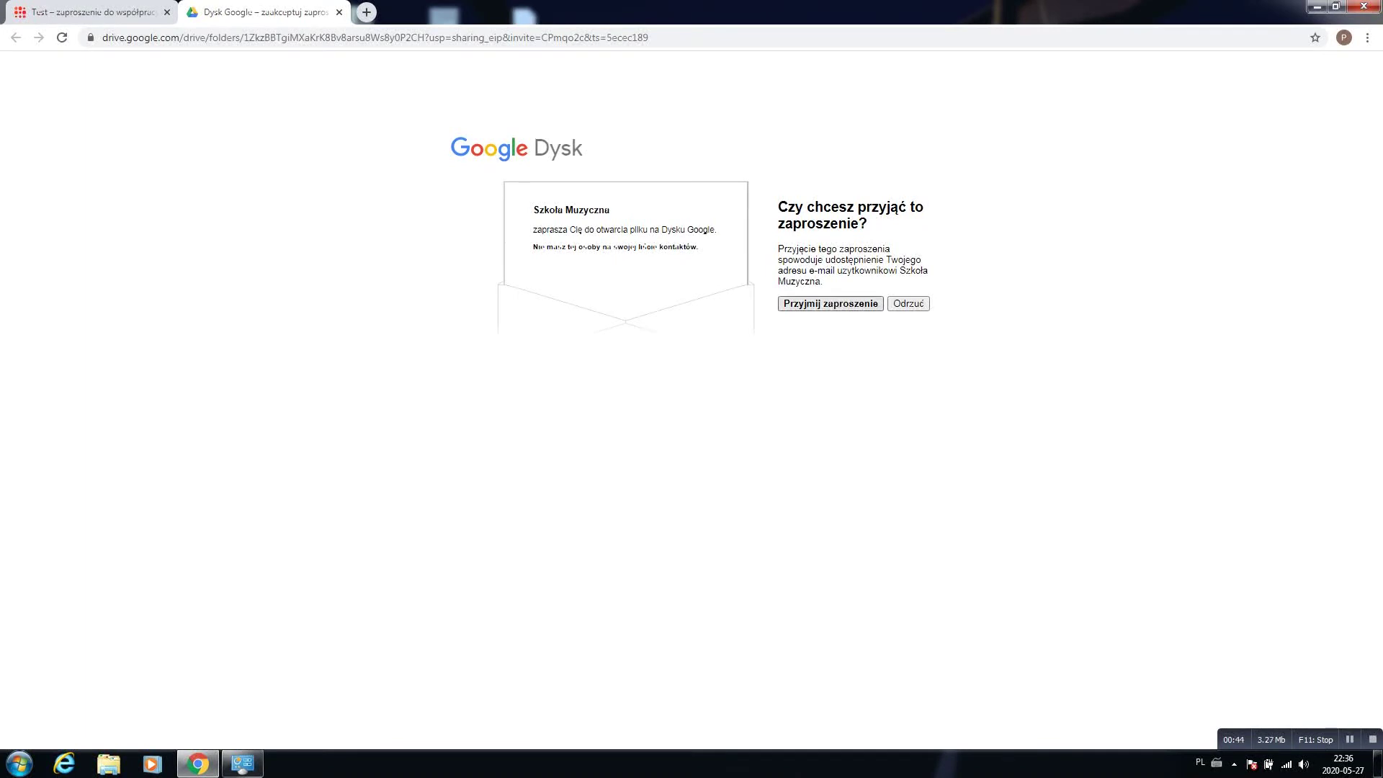
click(830, 303)
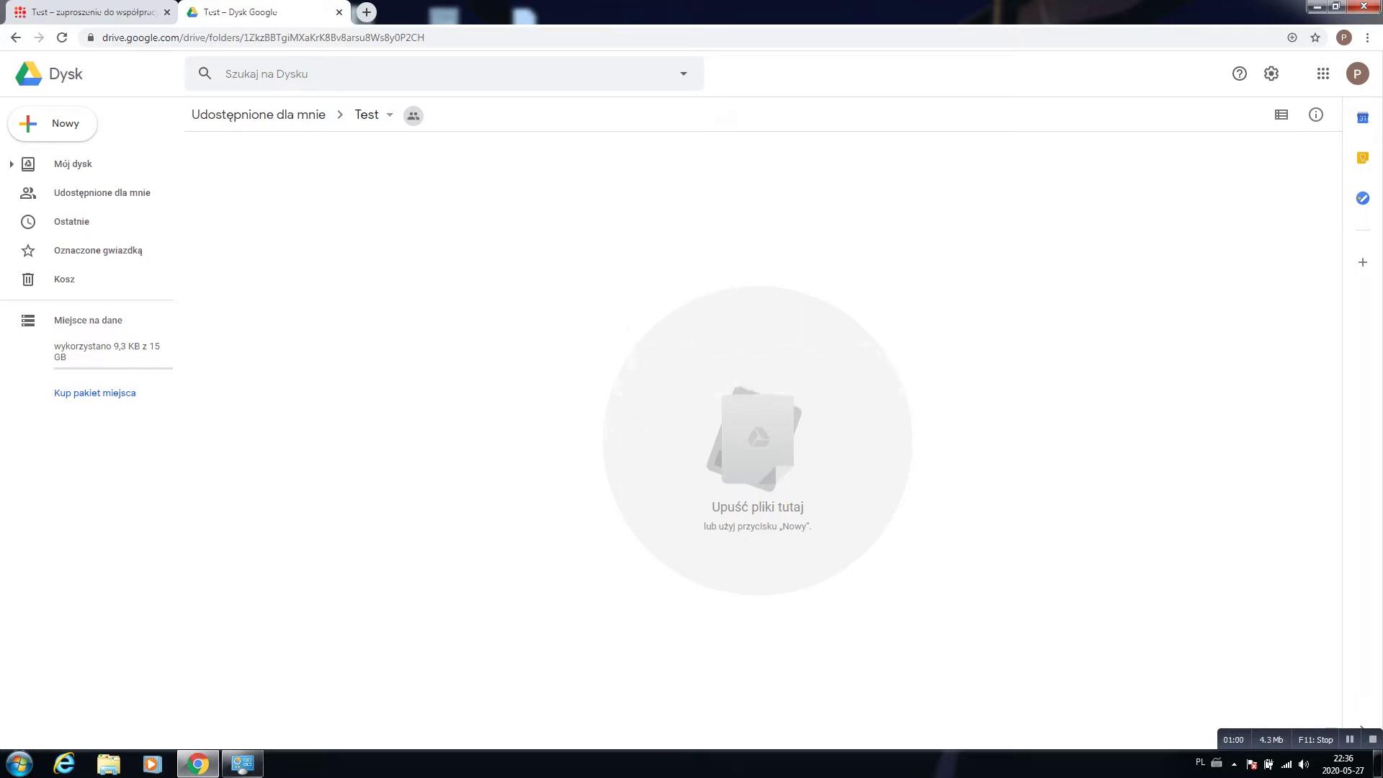
Upload the Wiolonczela Gdynia video file from the desktop into the shared Test folder
right_click(461, 258)
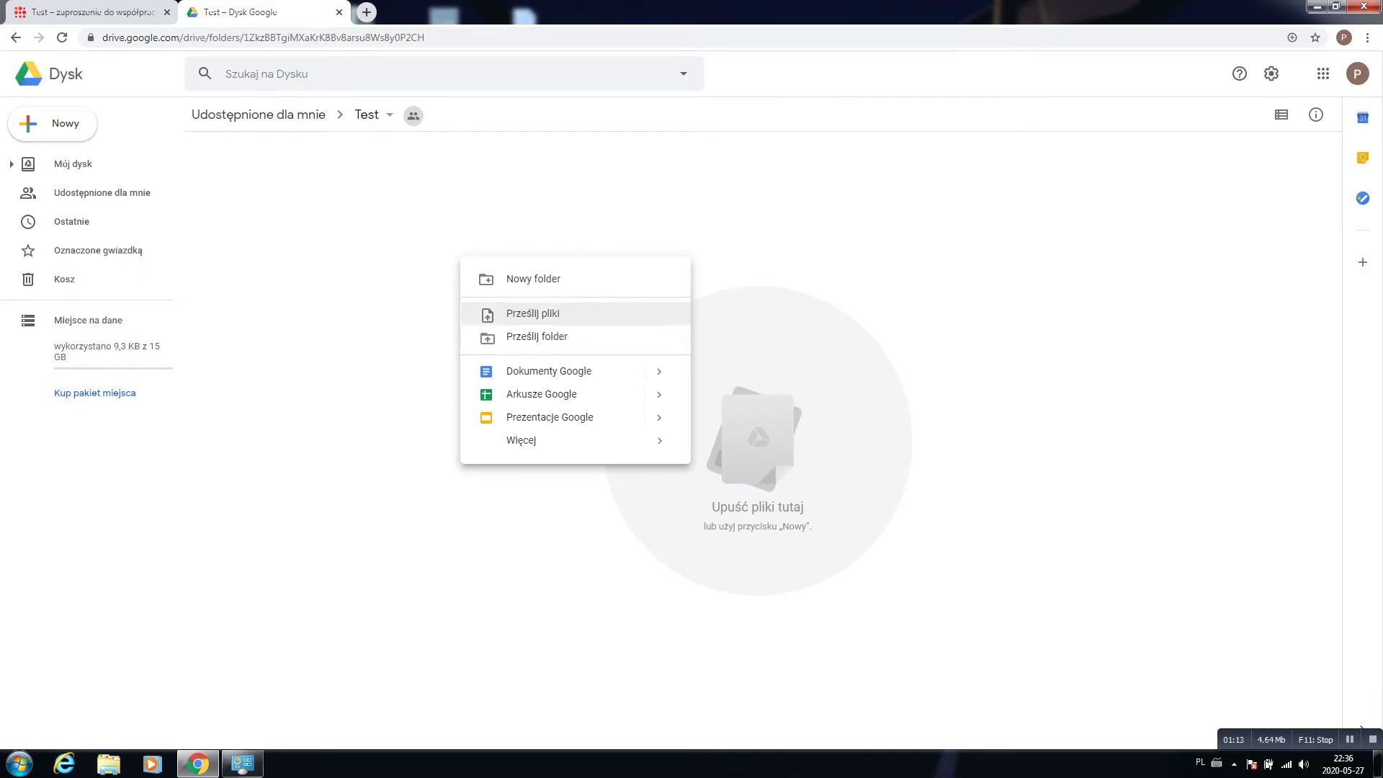
key(super+Down)
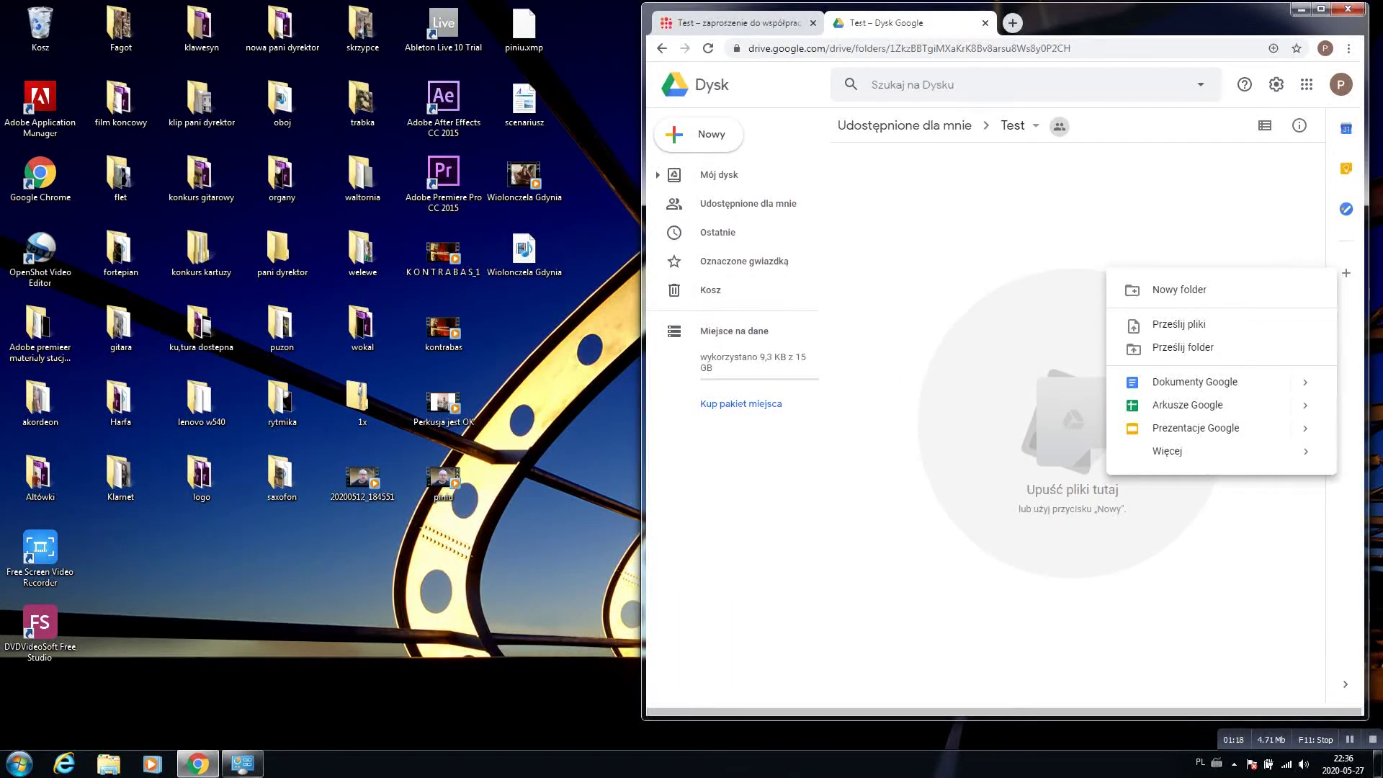
click(281, 252)
click(523, 252)
drag(523, 252, 958, 324)
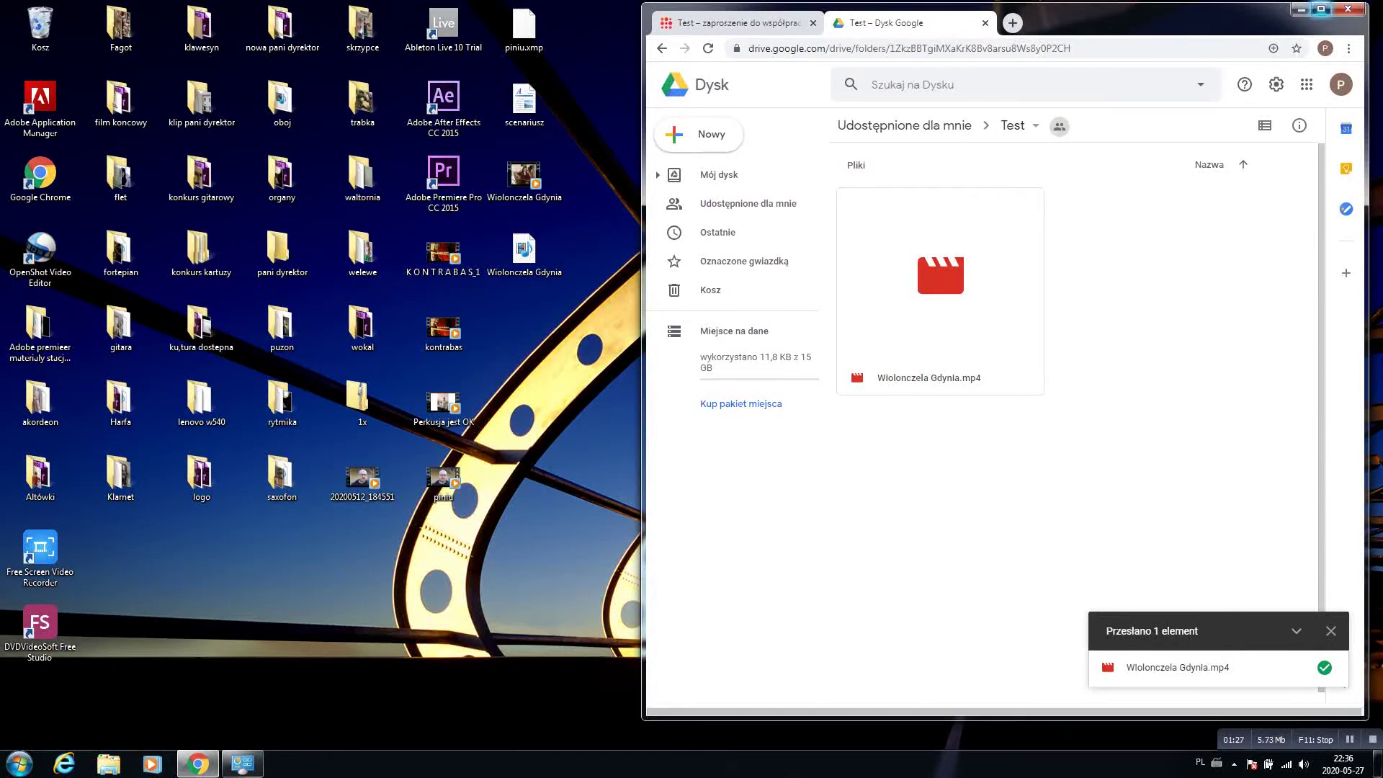
click(1320, 9)
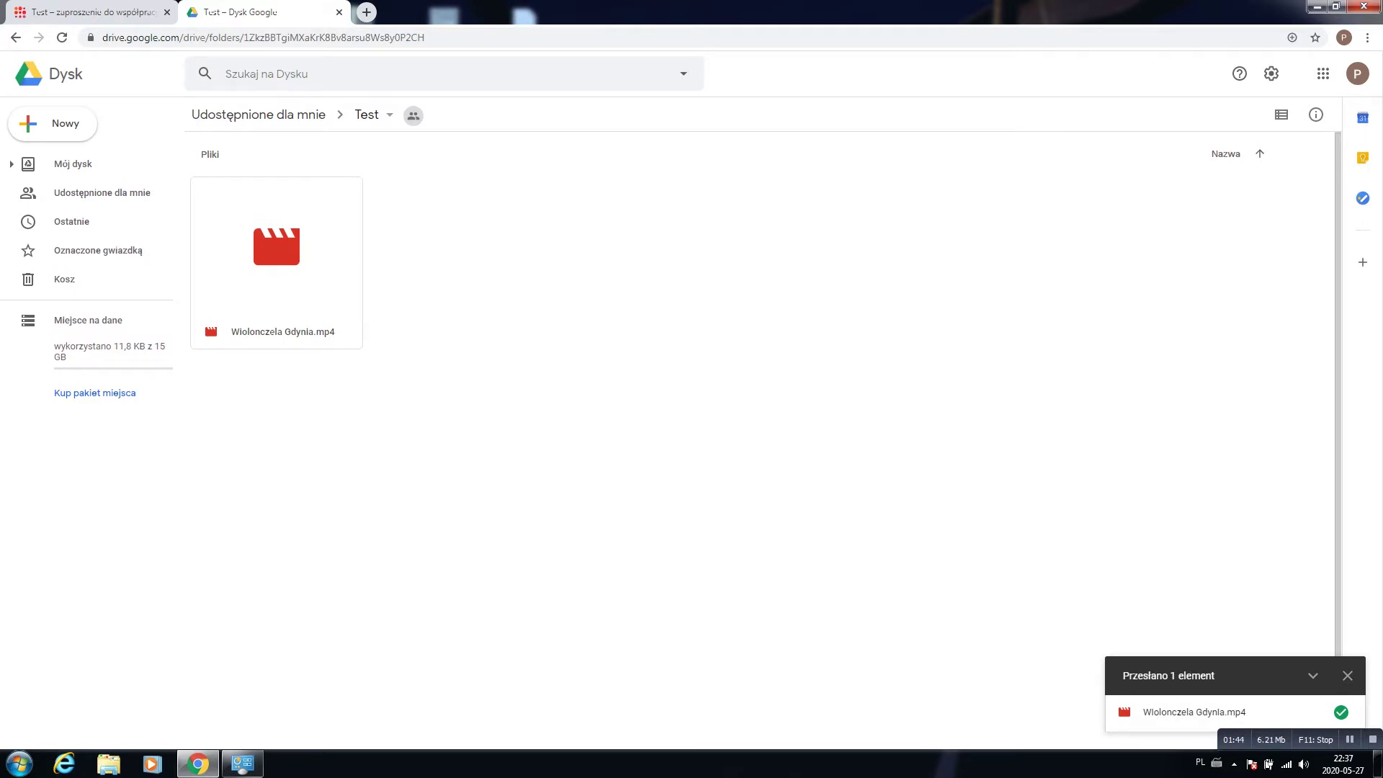
Create a new folder named Gitary inside the shared Test folder
right_click(442, 233)
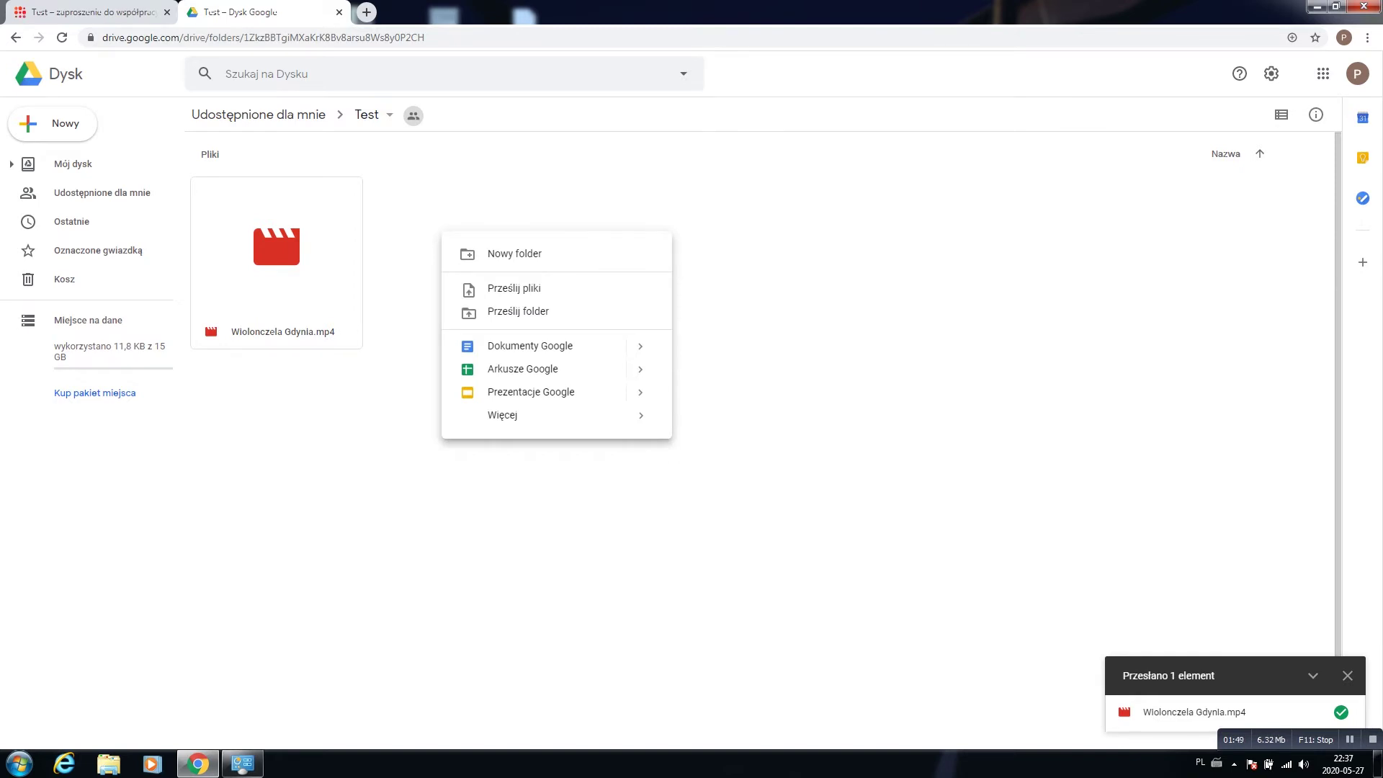
click(514, 253)
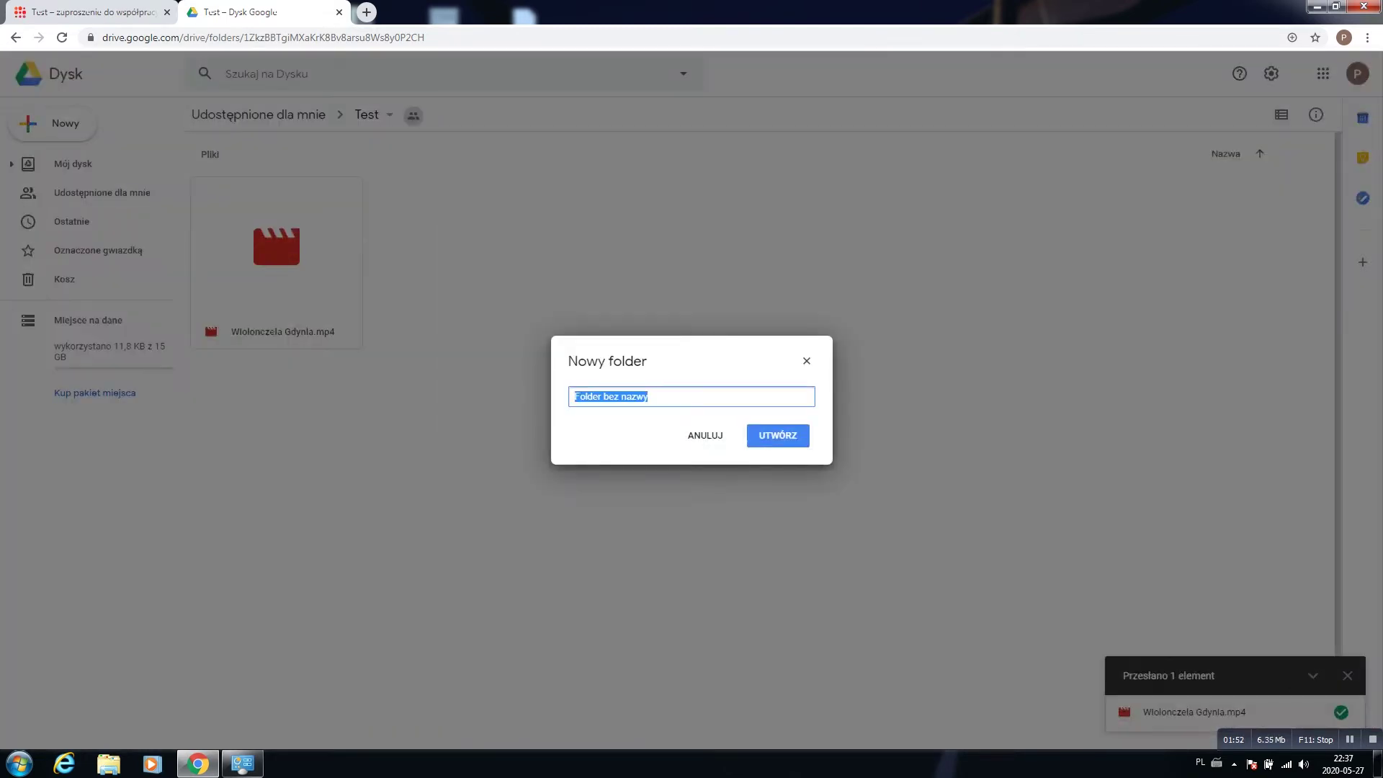
text(Gitara)
key(Return)
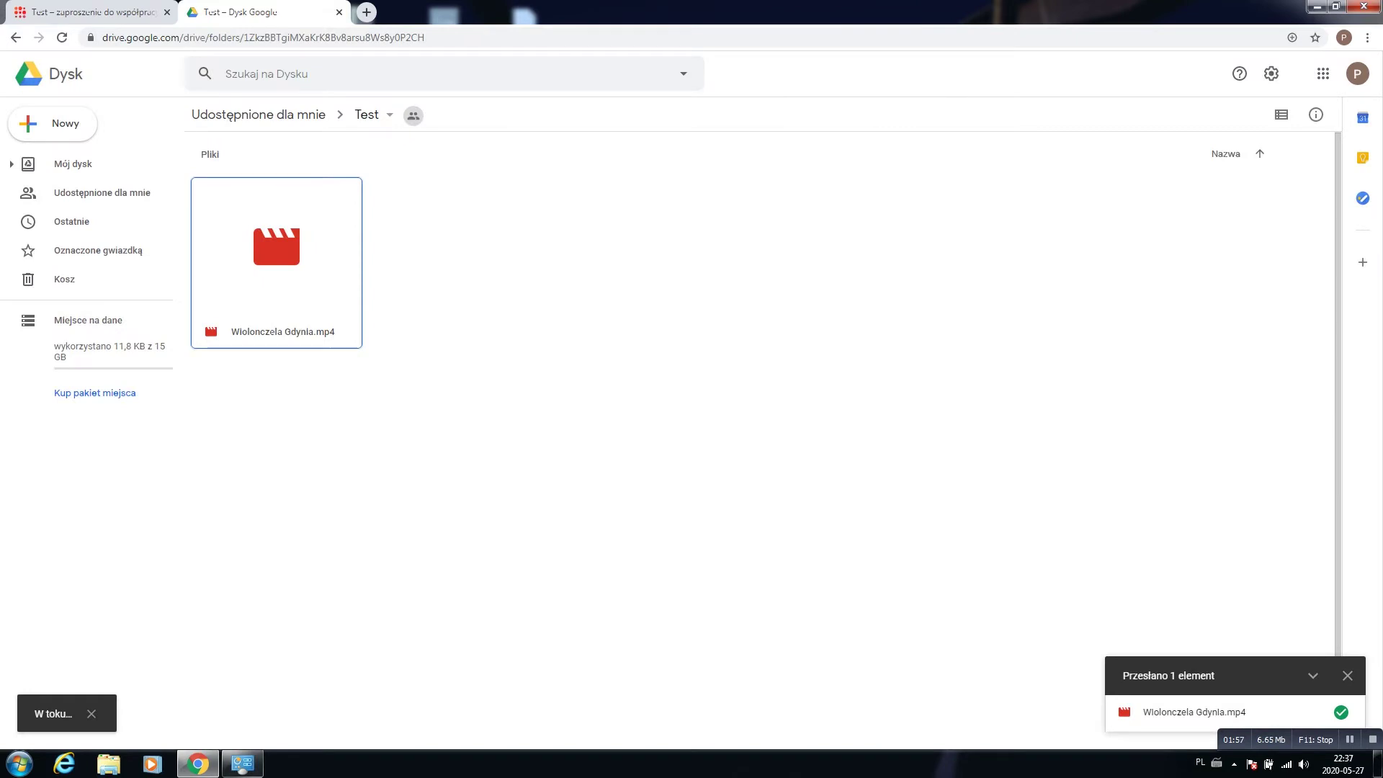
Create another folder named Klasa alongside Gitary in the Test folder
right_click(433, 215)
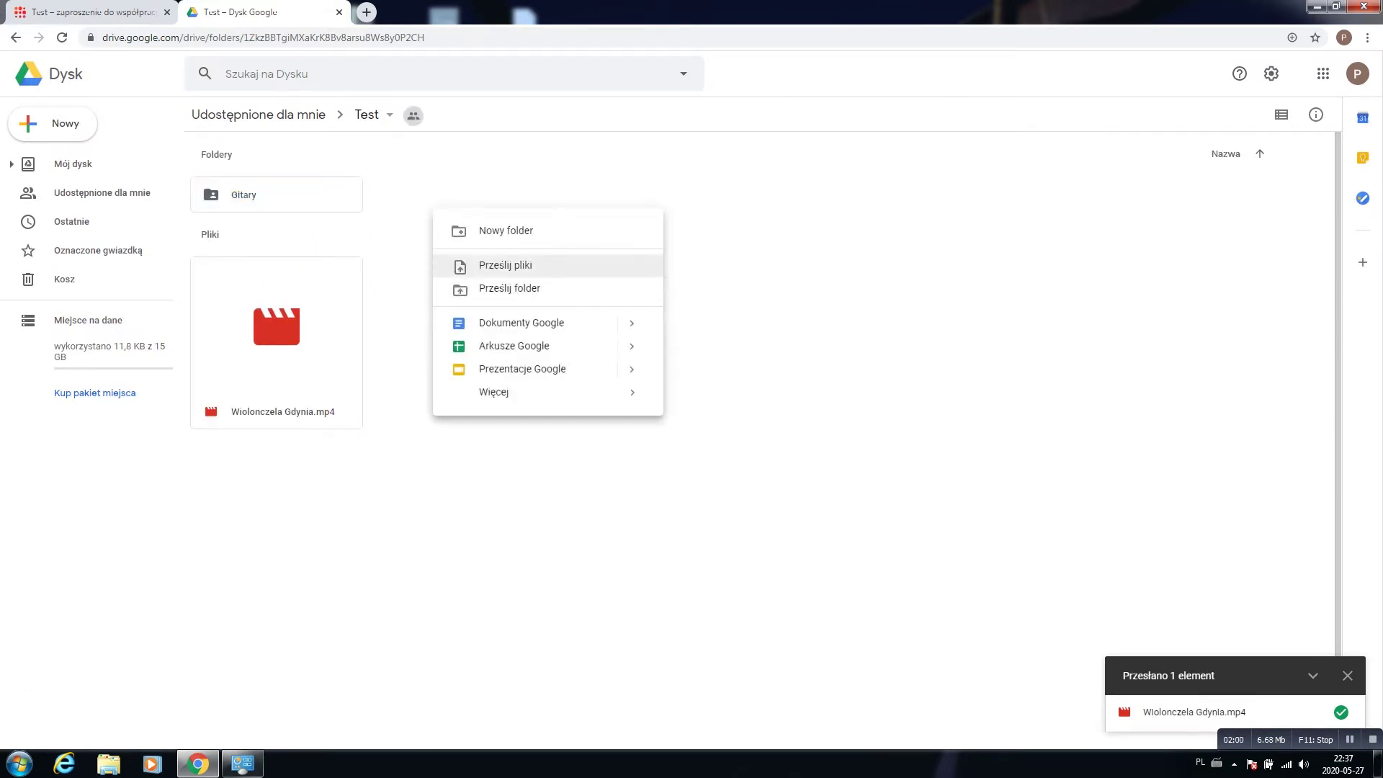
click(477, 229)
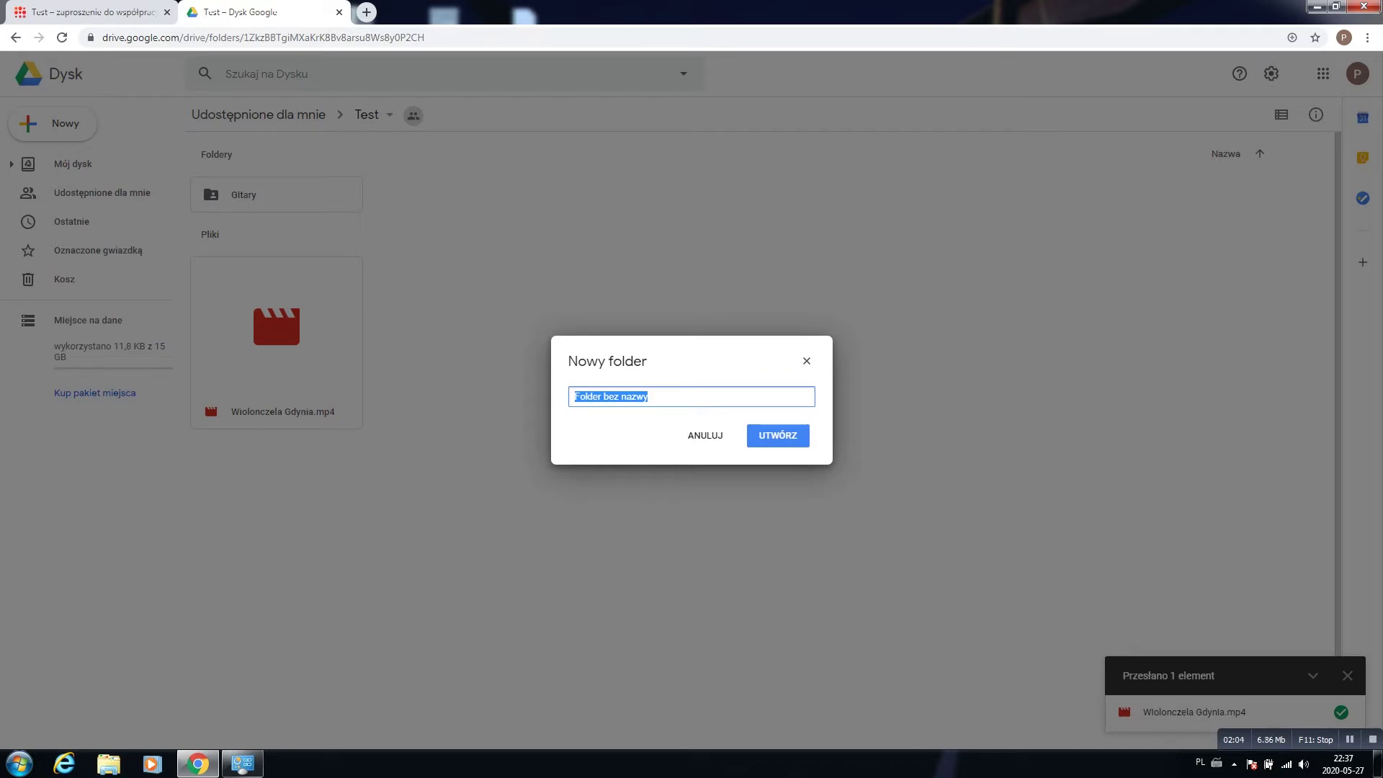
text(Klasa)
key(Return)
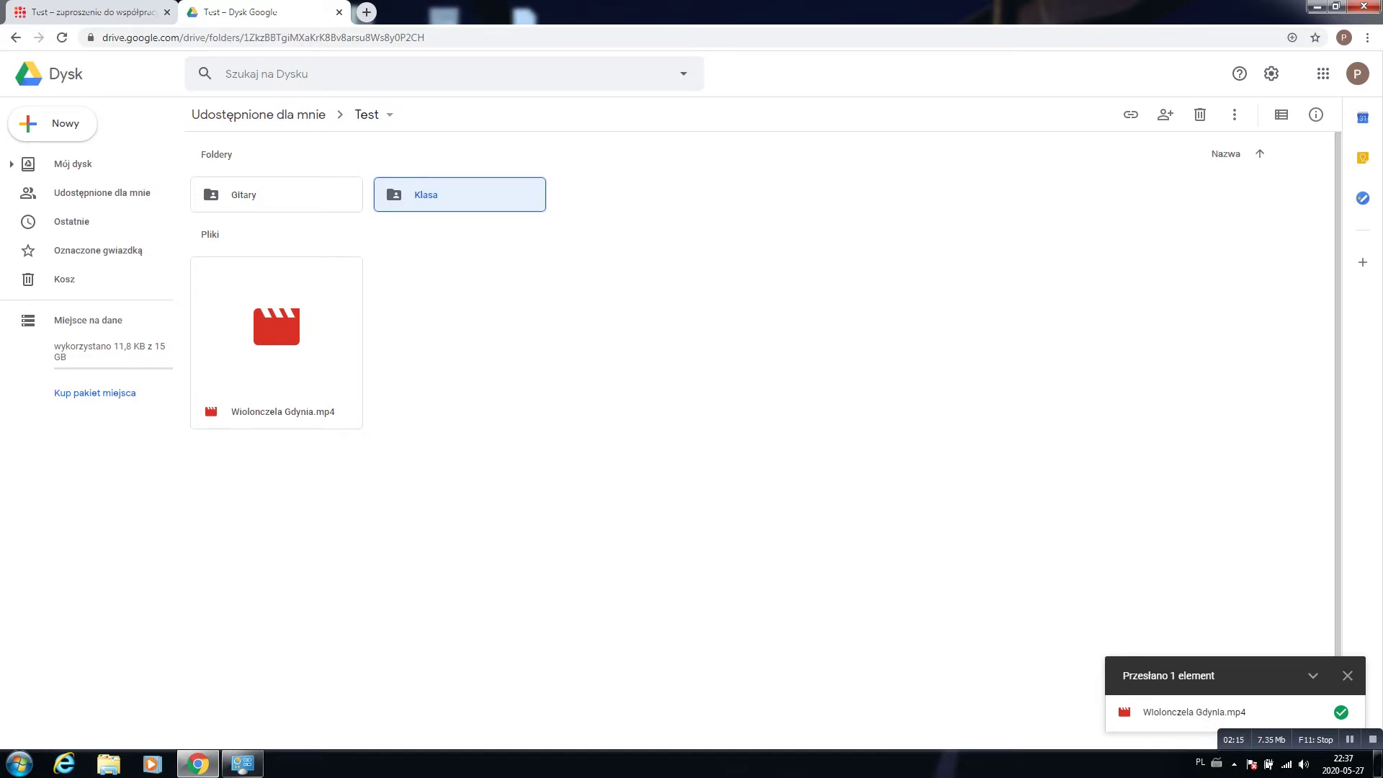
Inside the Gitary folder, create a subfolder named with the person's full name
double_click(277, 196)
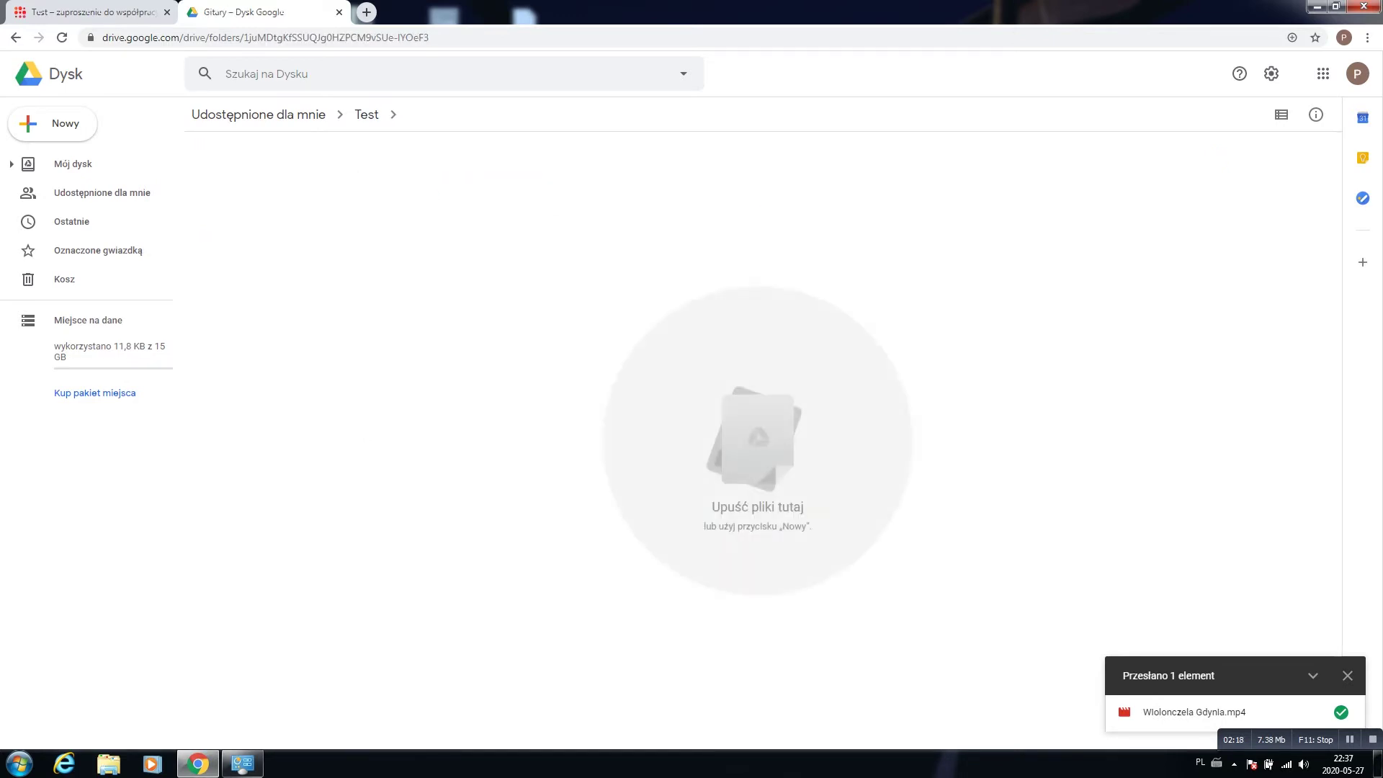
right_click(355, 209)
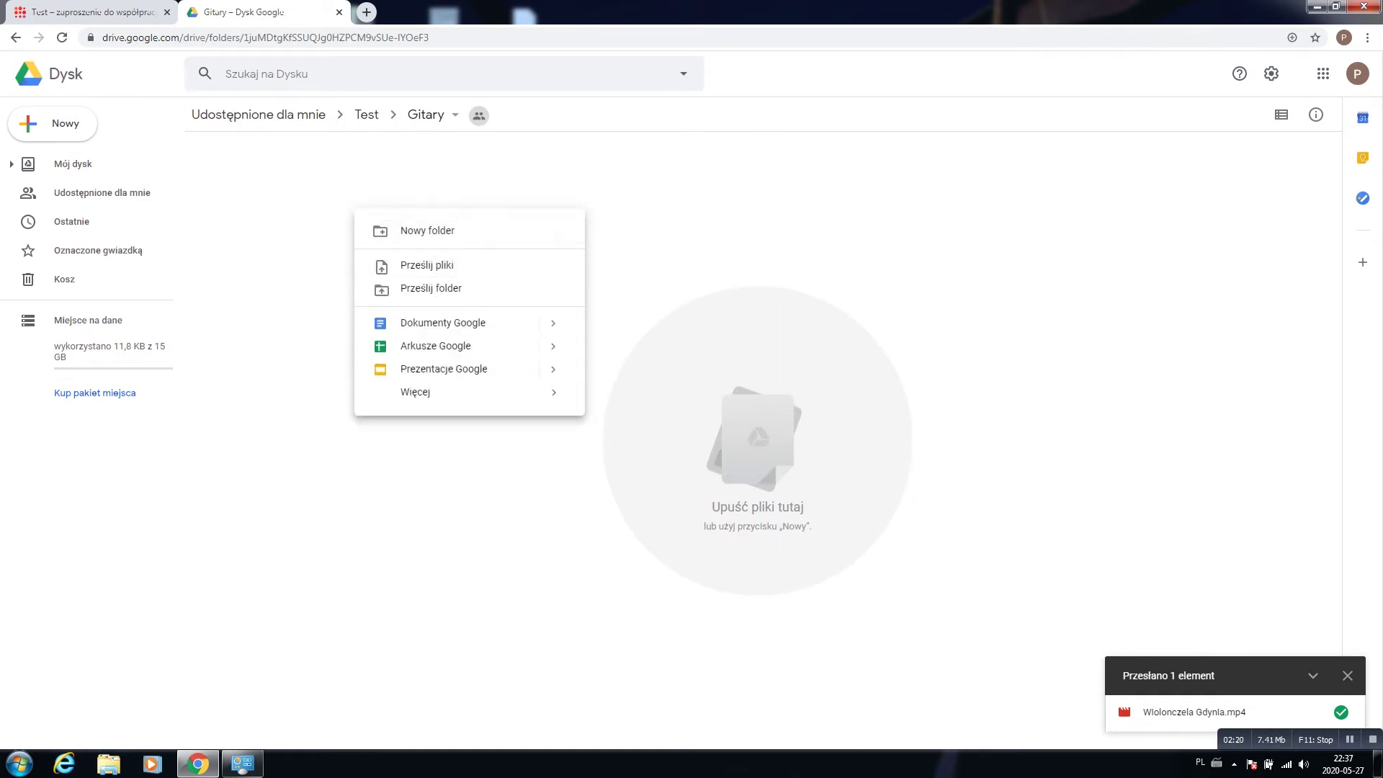
click(427, 230)
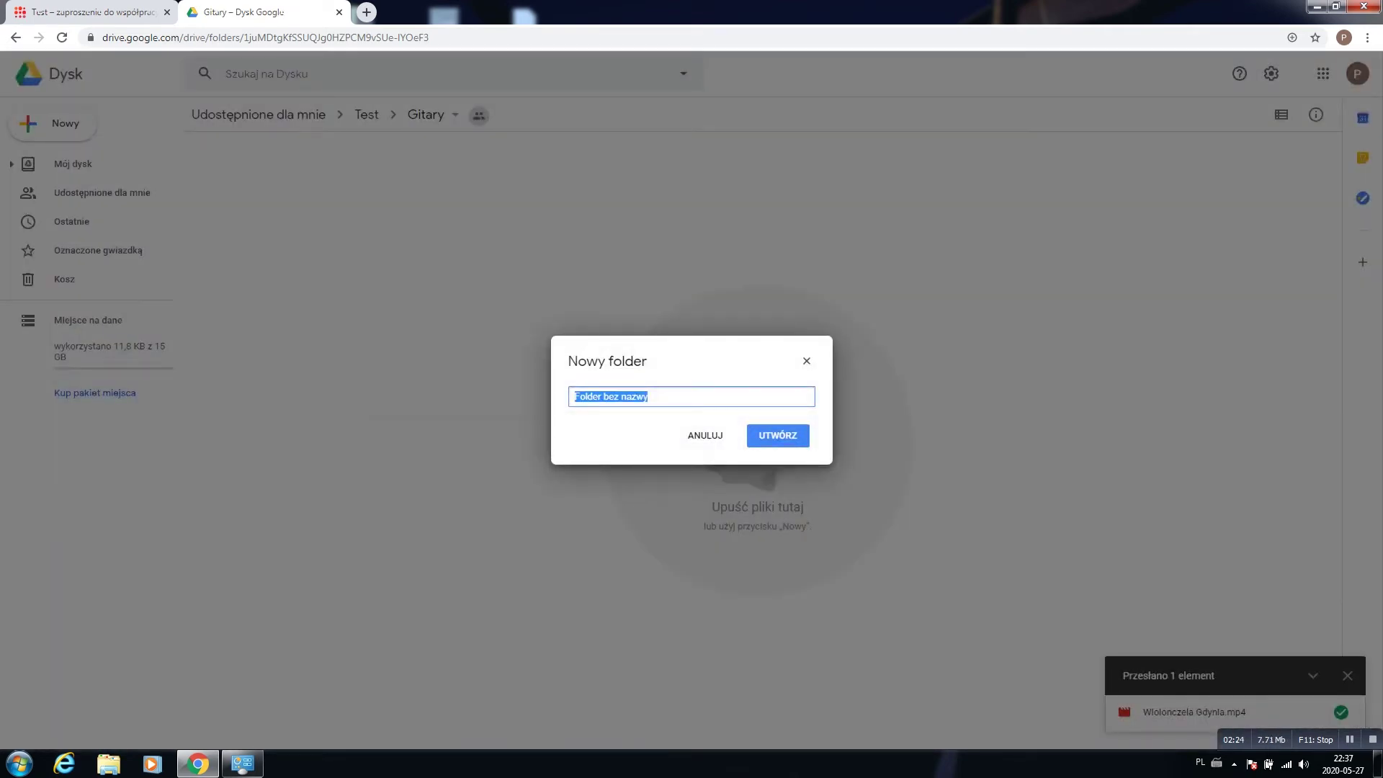
text(Jan Kowalski)
key(Return)
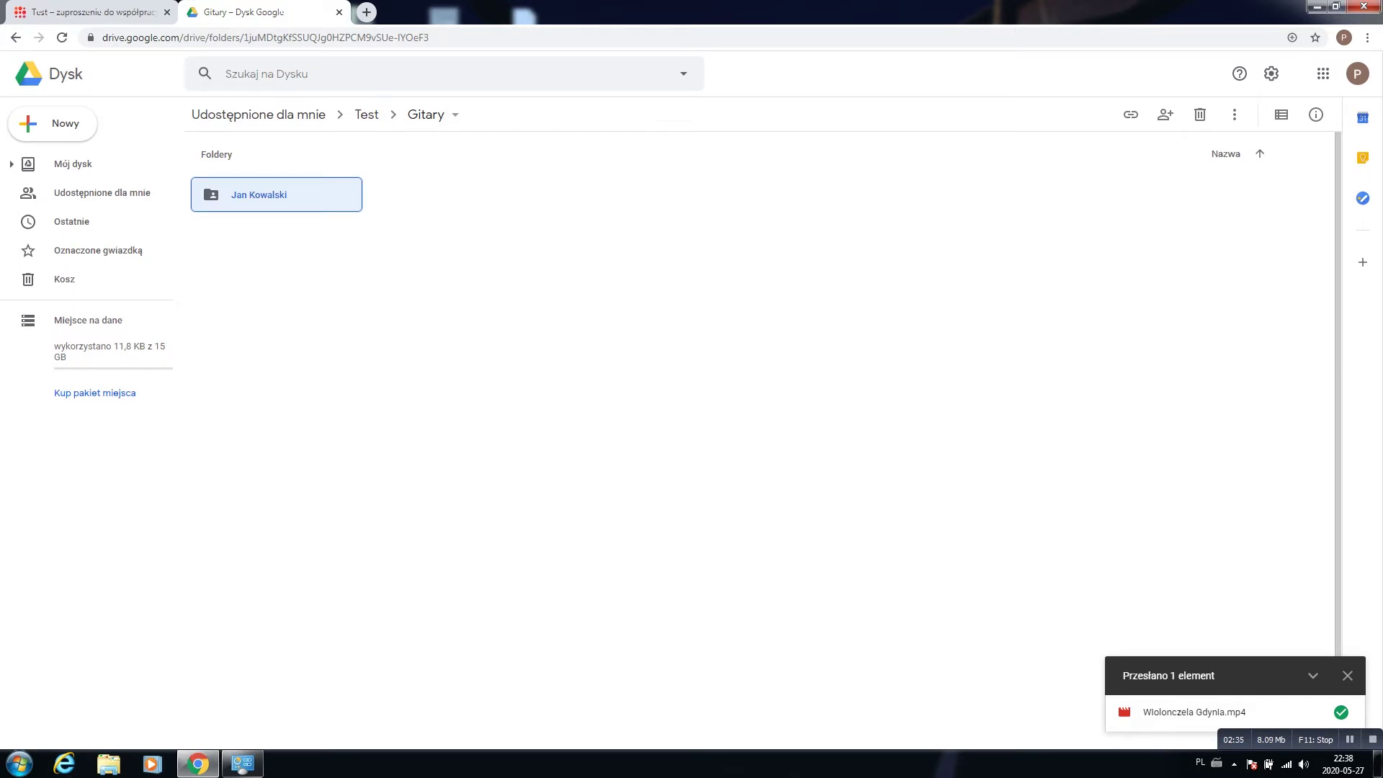
Open sharing for the personal subfolder in Gitary and add the invitee's e-mail address as a recipient
right_click(267, 194)
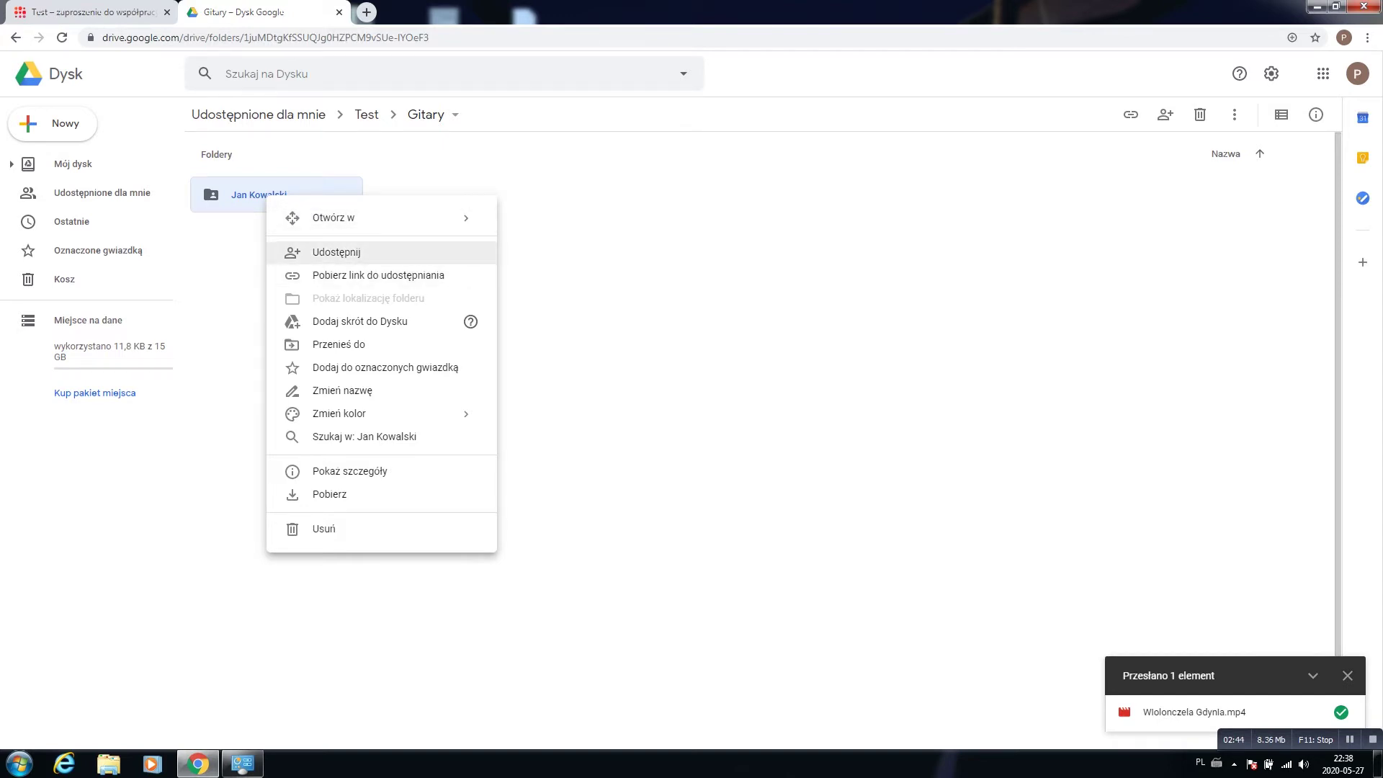
key(Escape)
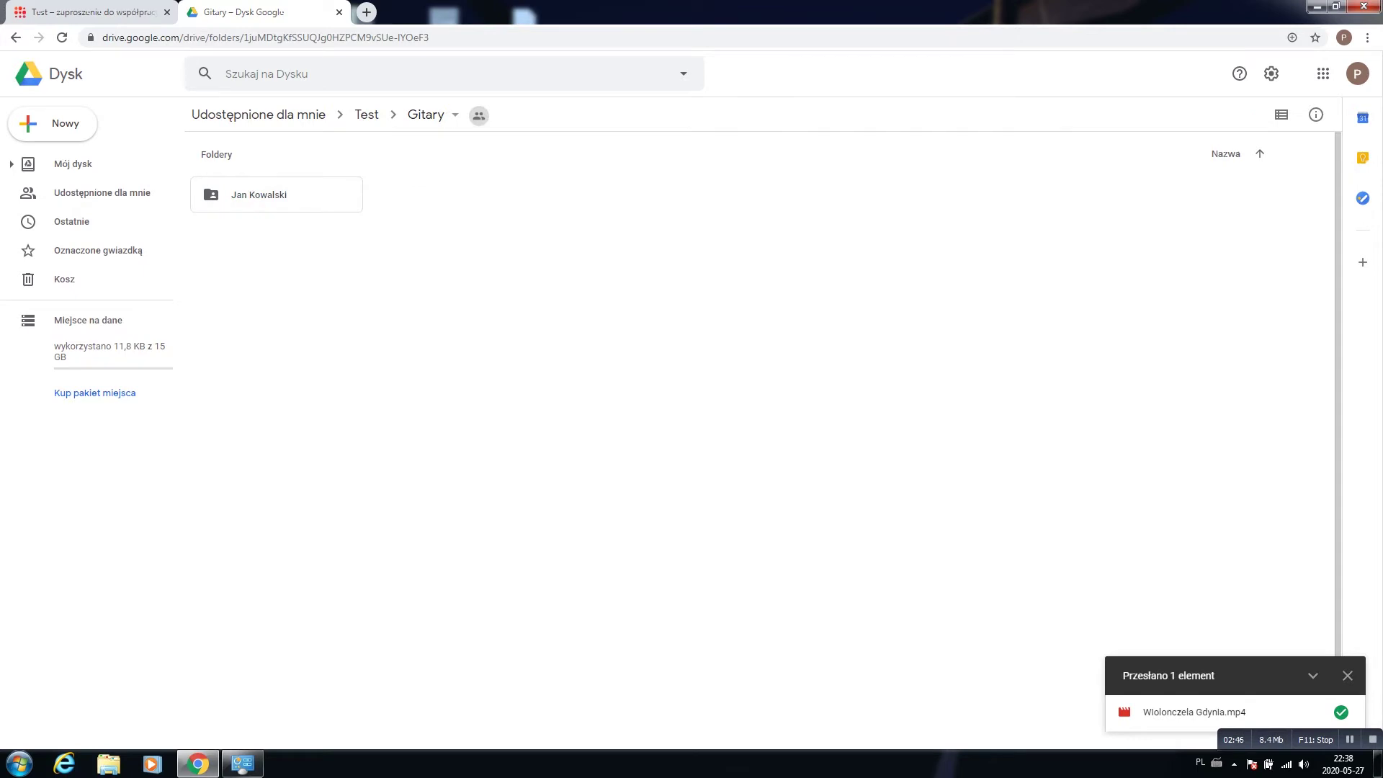
right_click(254, 193)
click(324, 249)
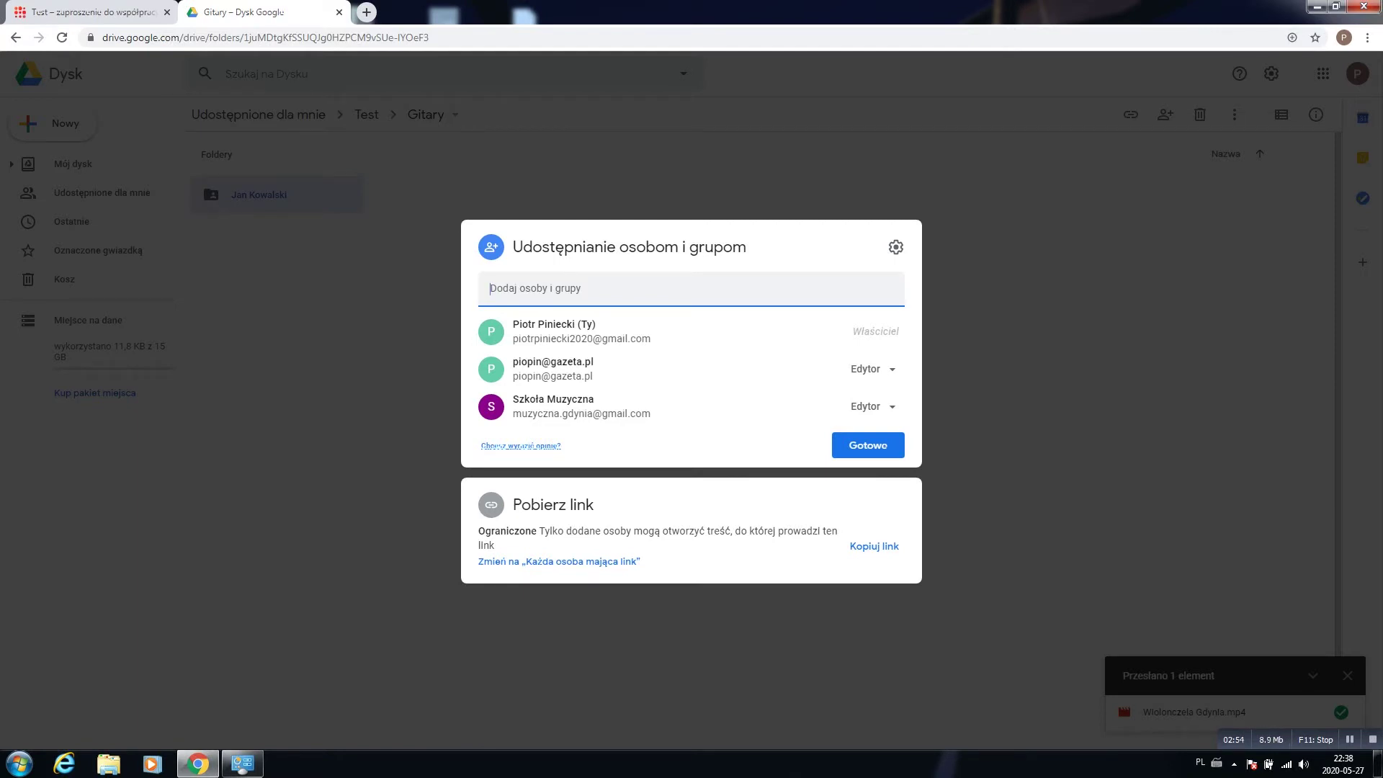
key(ctrl+v)
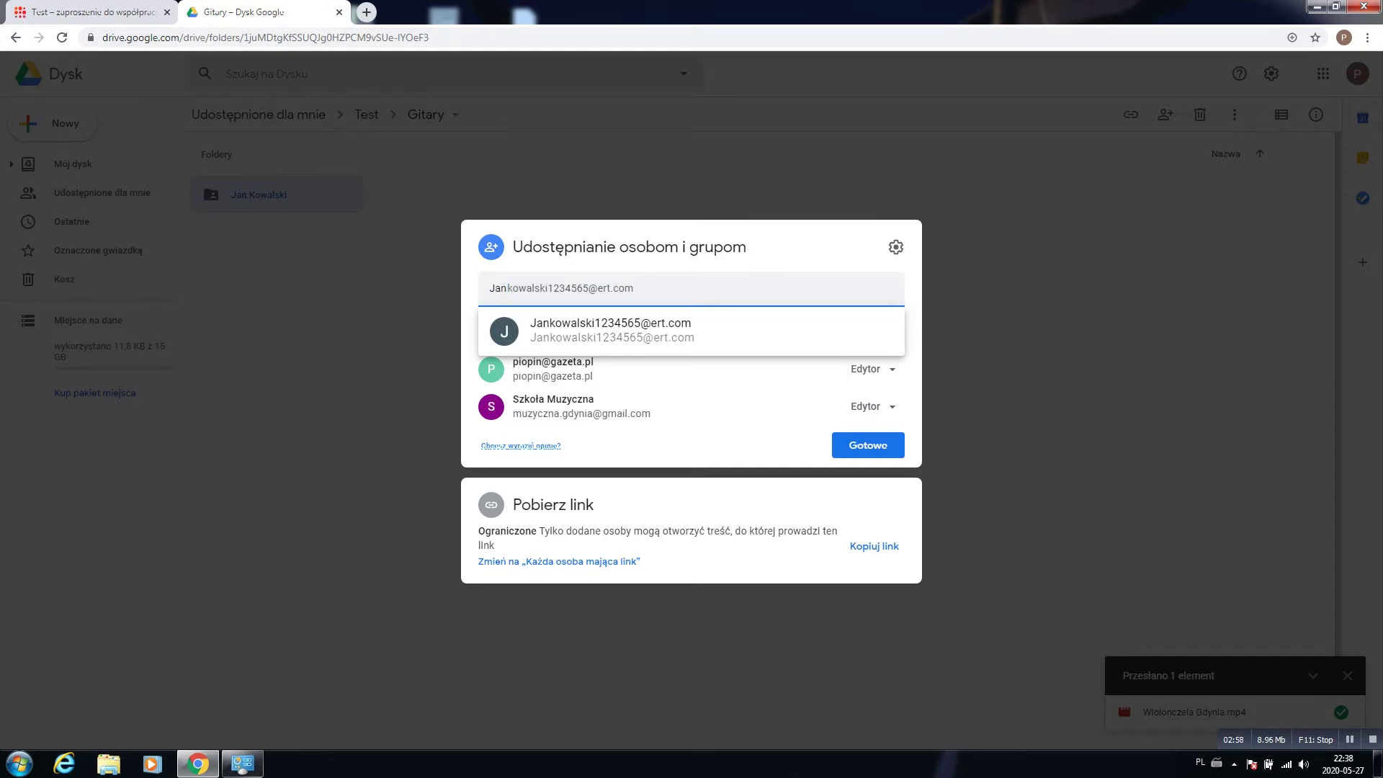
key(Return)
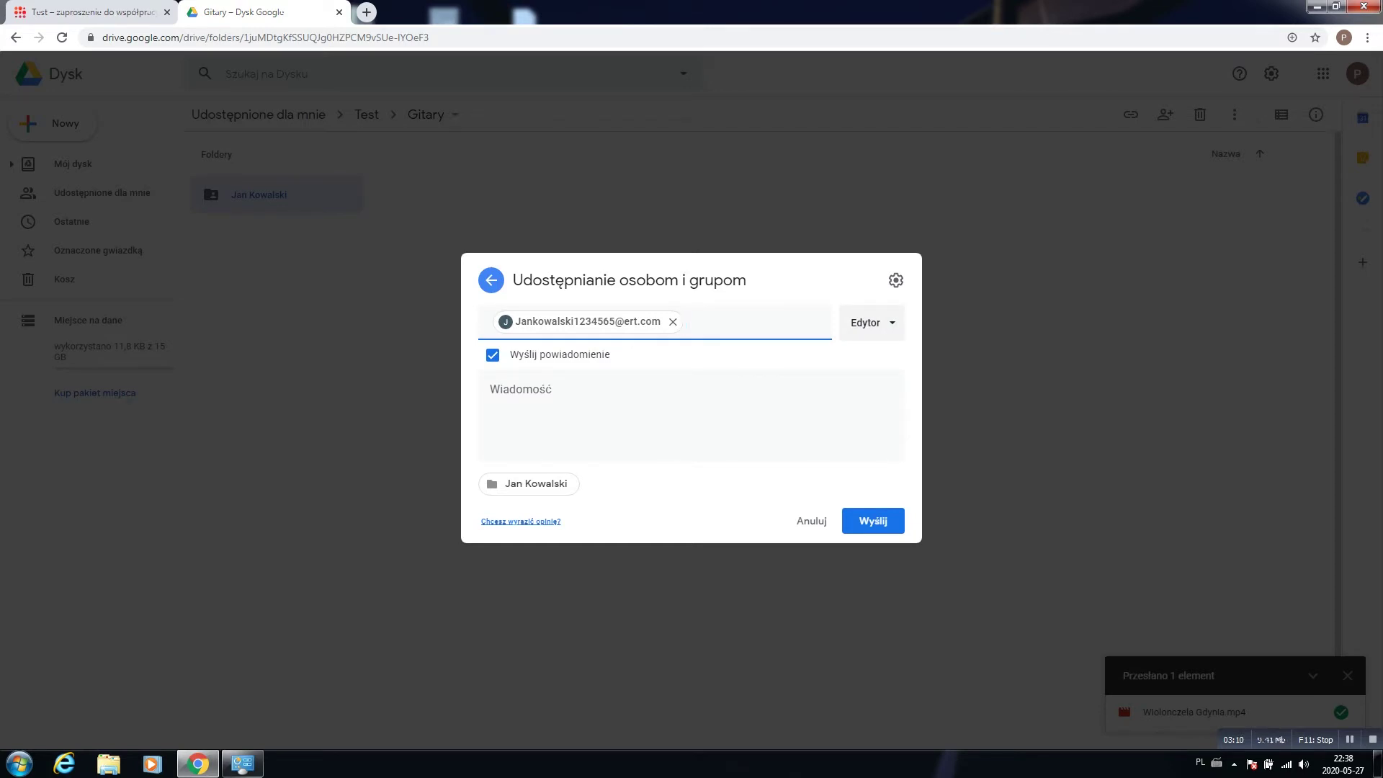
Review the access roles that can be granted to the new recipient, without changing the selected one
key(Return)
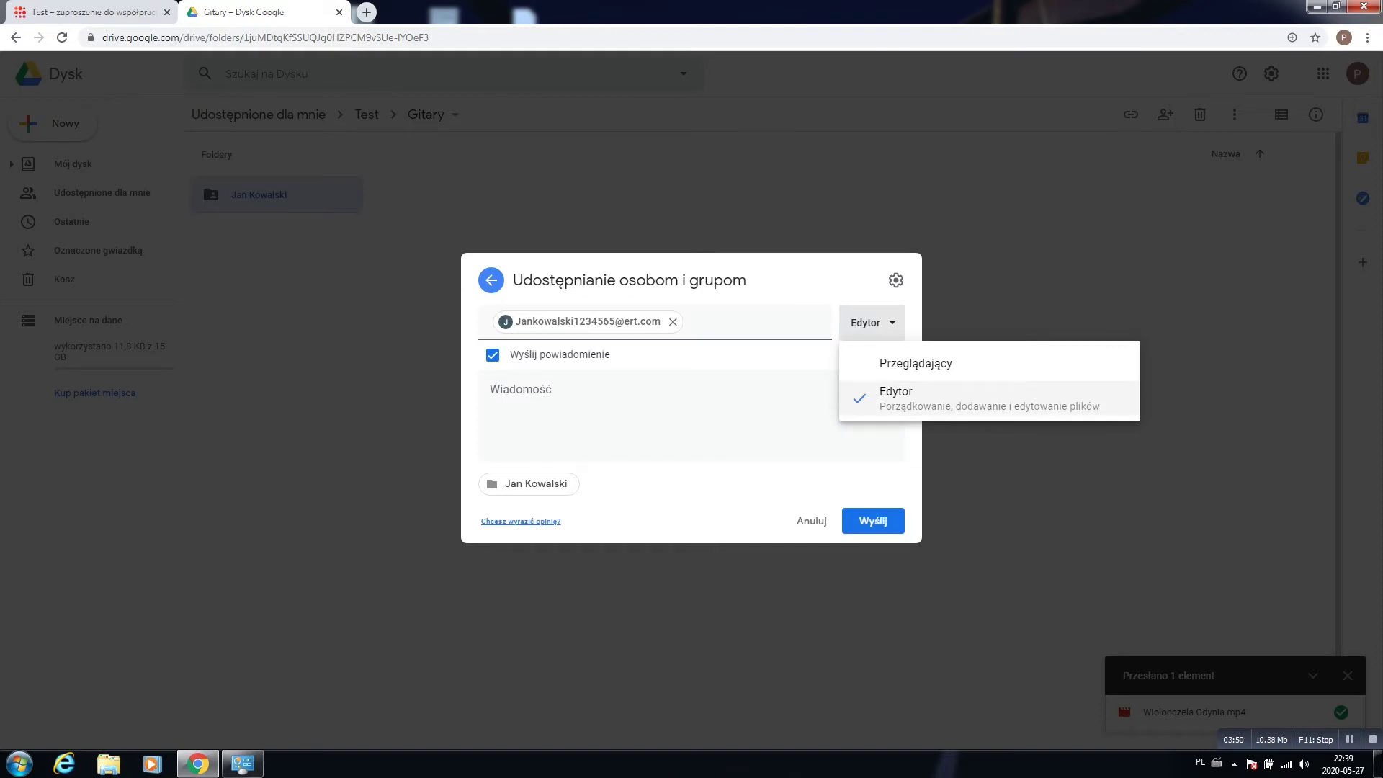
key(Escape)
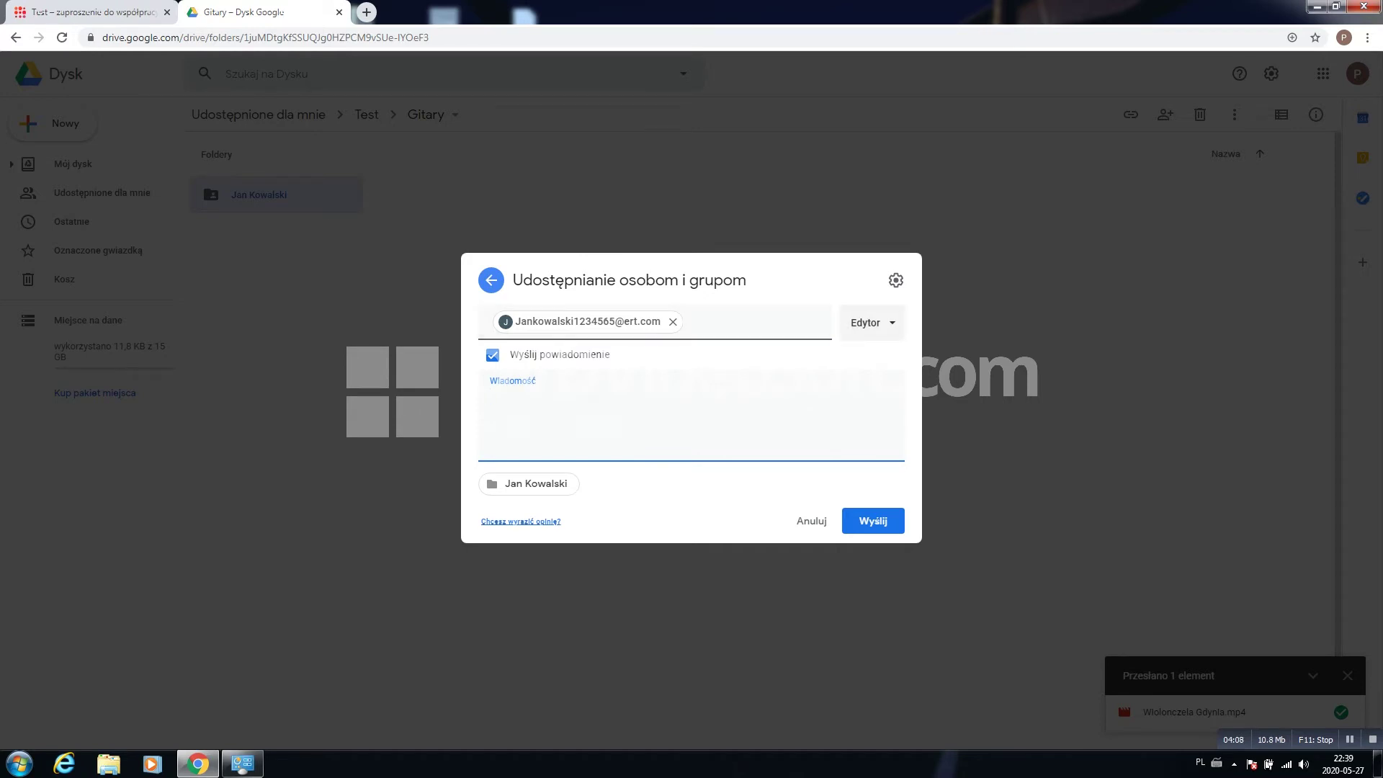
key(shift+Tab)
key(shift+Tab)
key(Return)
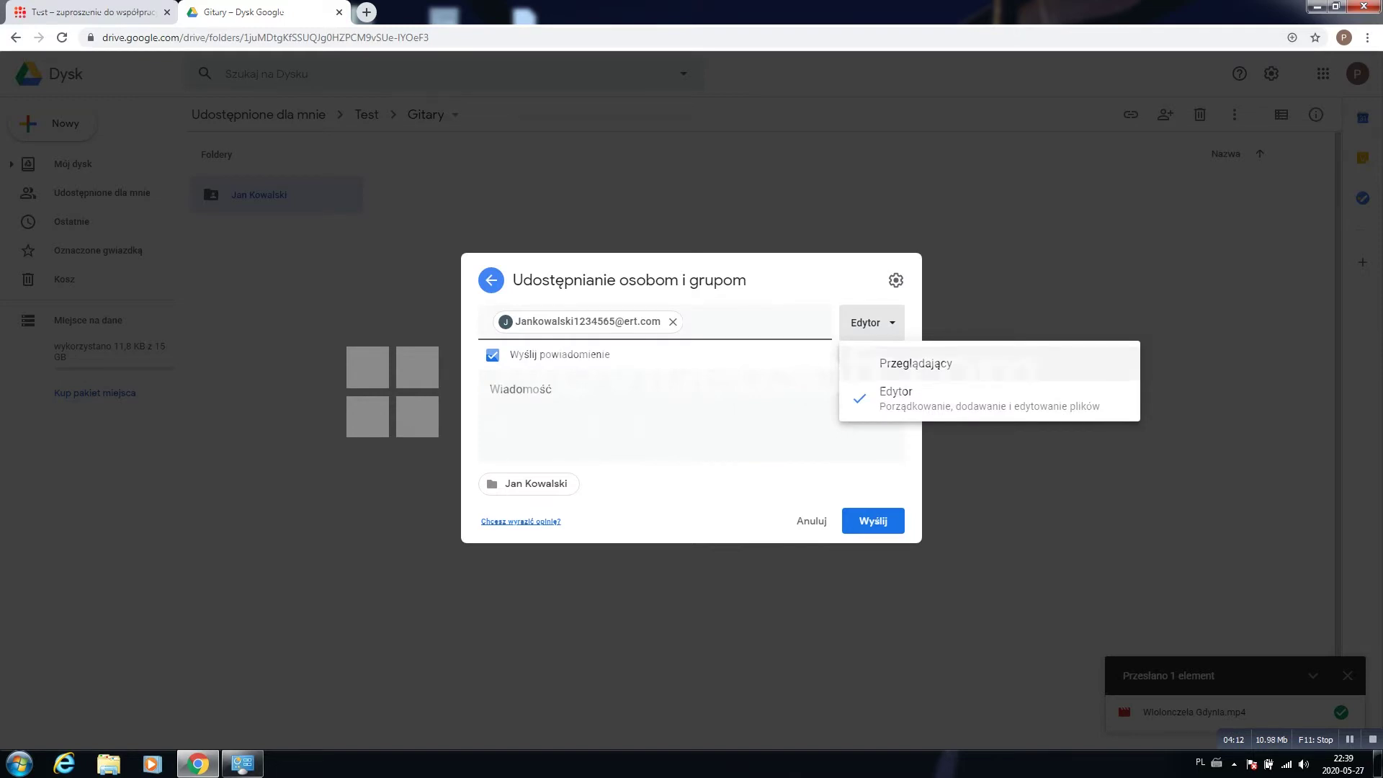
key(Escape)
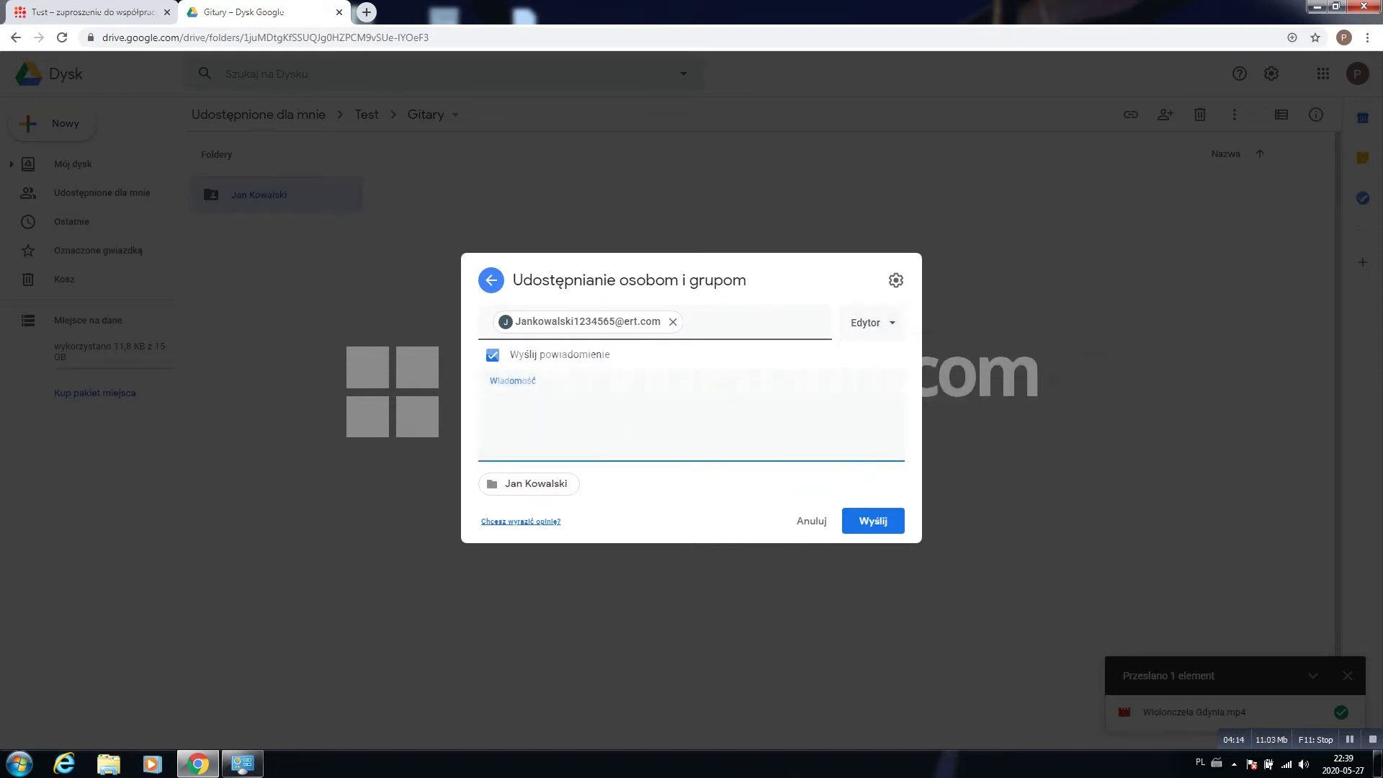
Enter the message "czxc", send the invitation and confirm sharing with the non-Google account
text(czxc)
key(Tab)
key(Return)
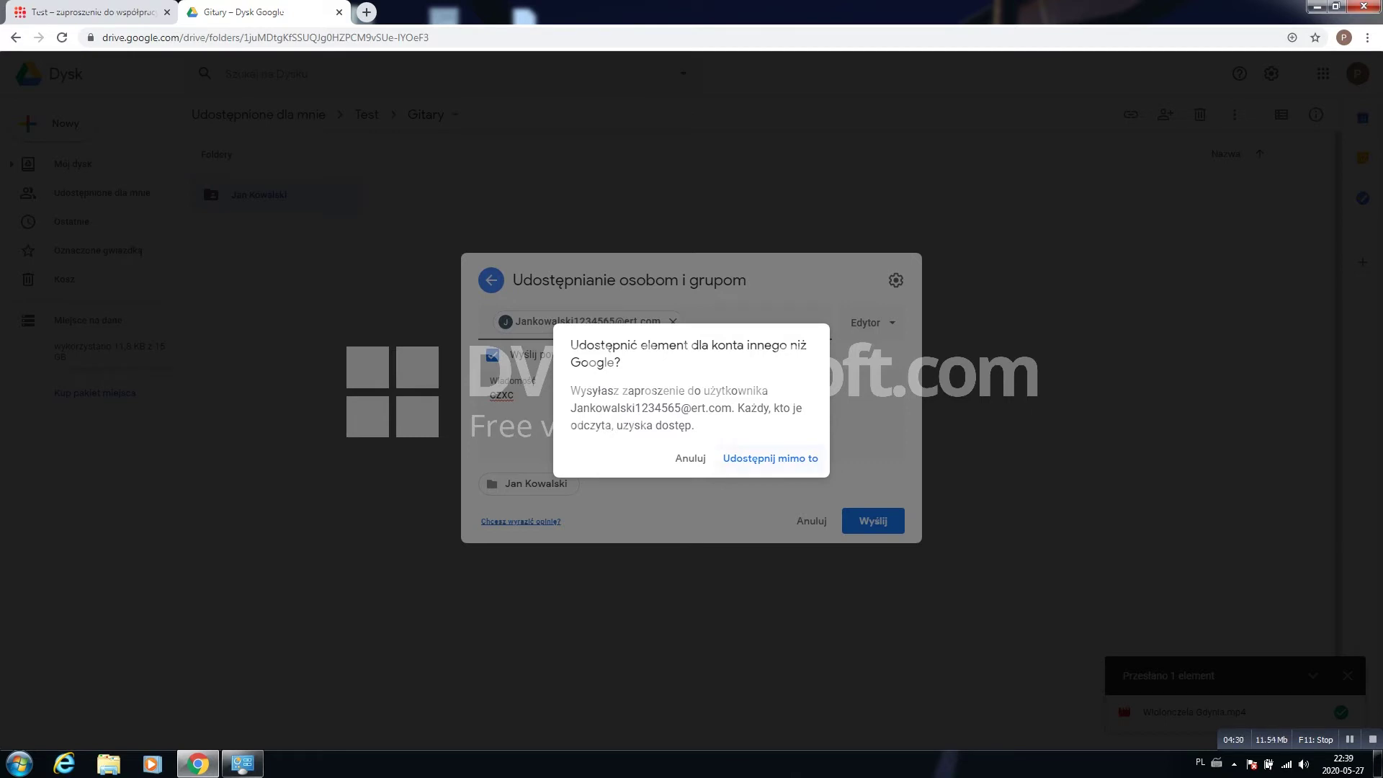
key(Return)
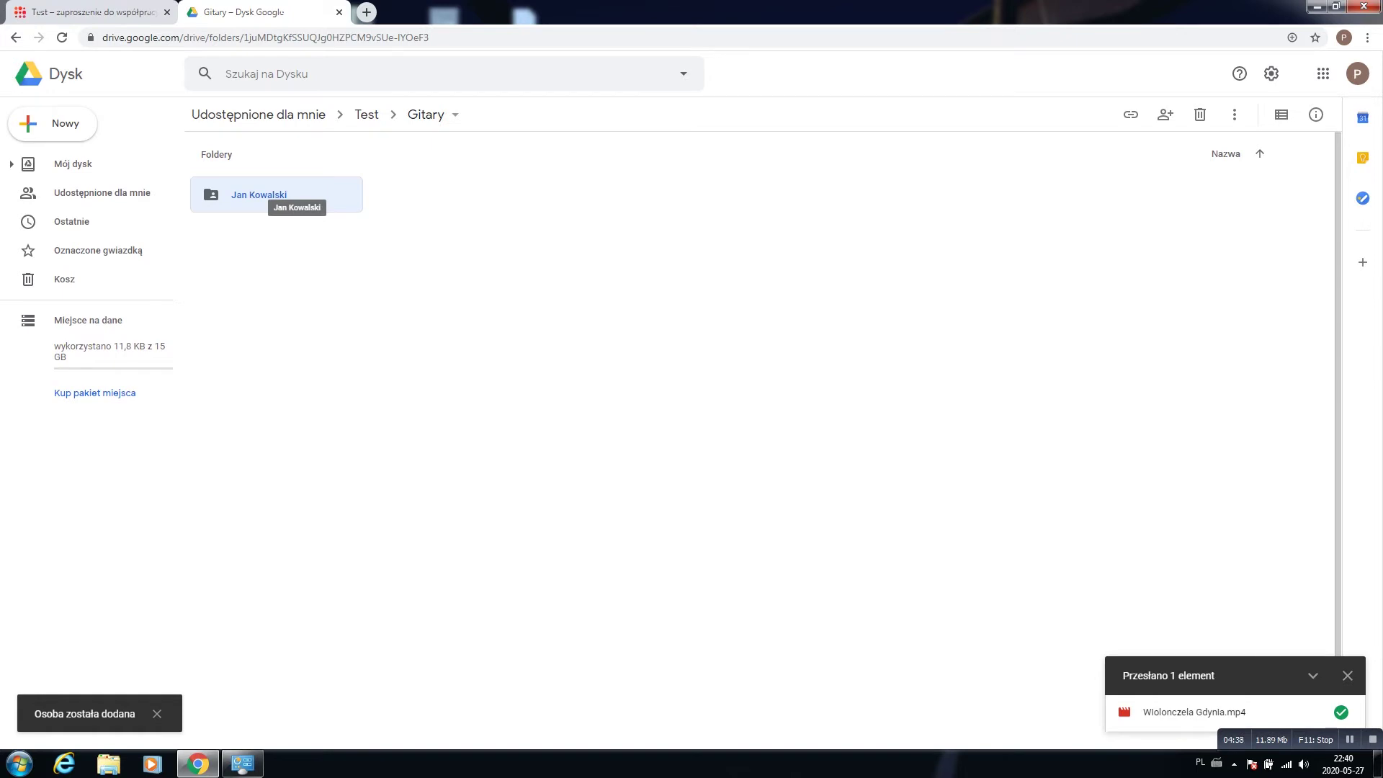
In the personal subfolder's sharing settings, change the invited person's role to Przeglądający and save the permissions
right_click(256, 194)
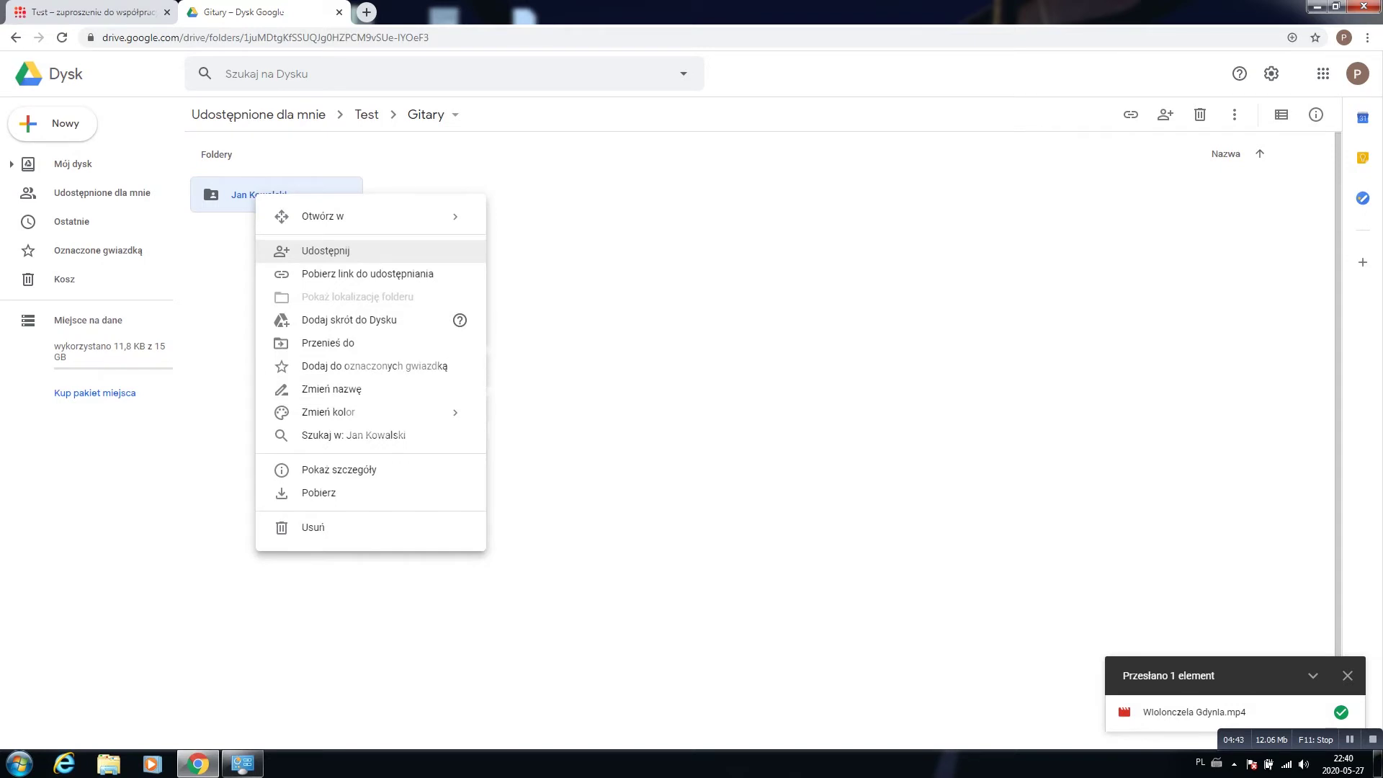
click(326, 251)
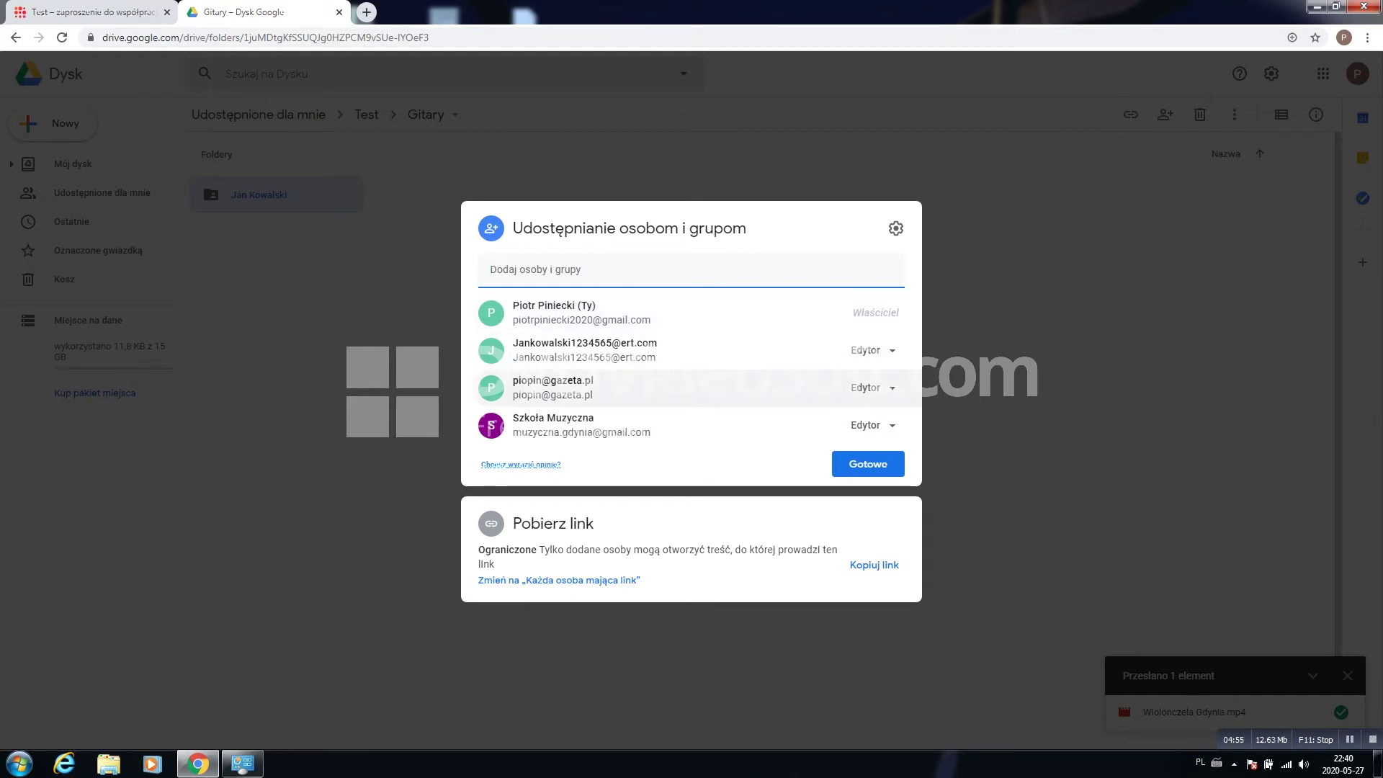
mouse_move(553, 382)
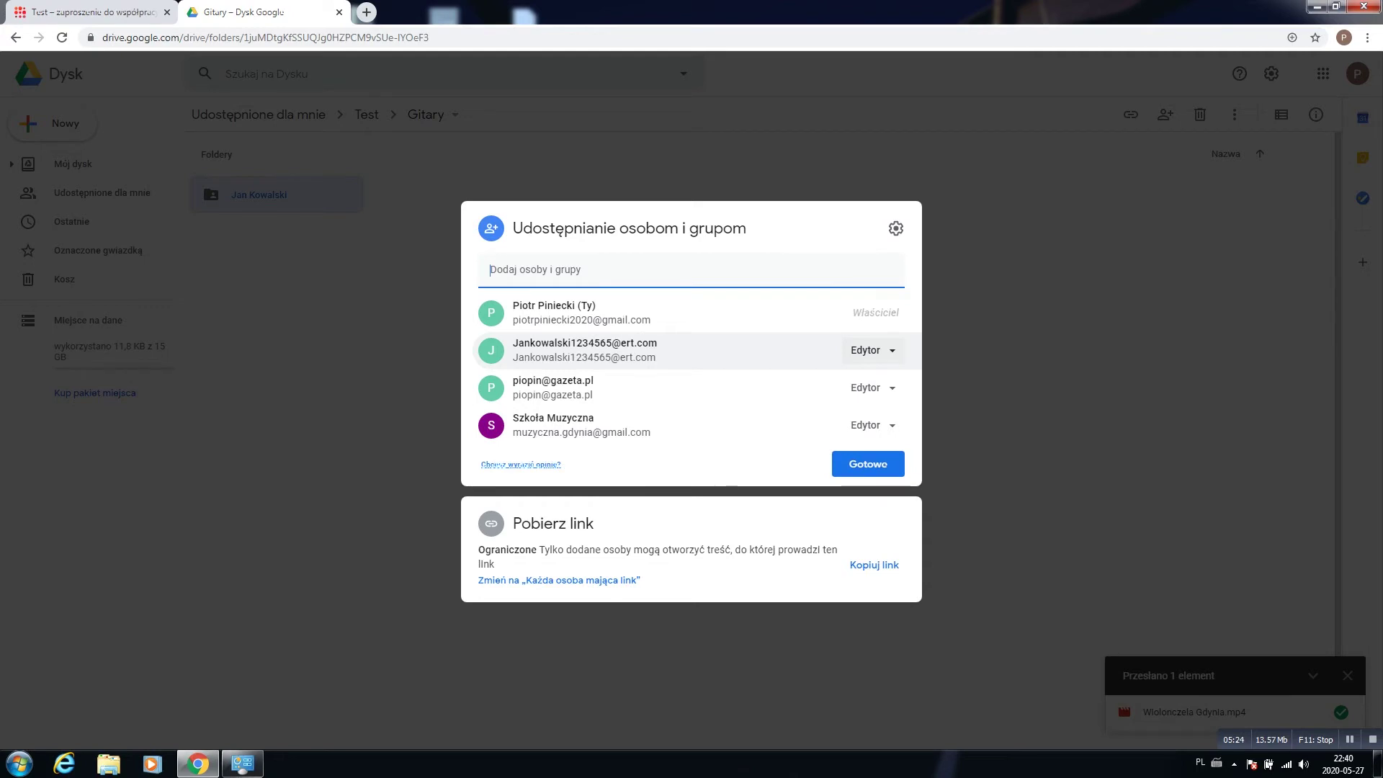
click(872, 350)
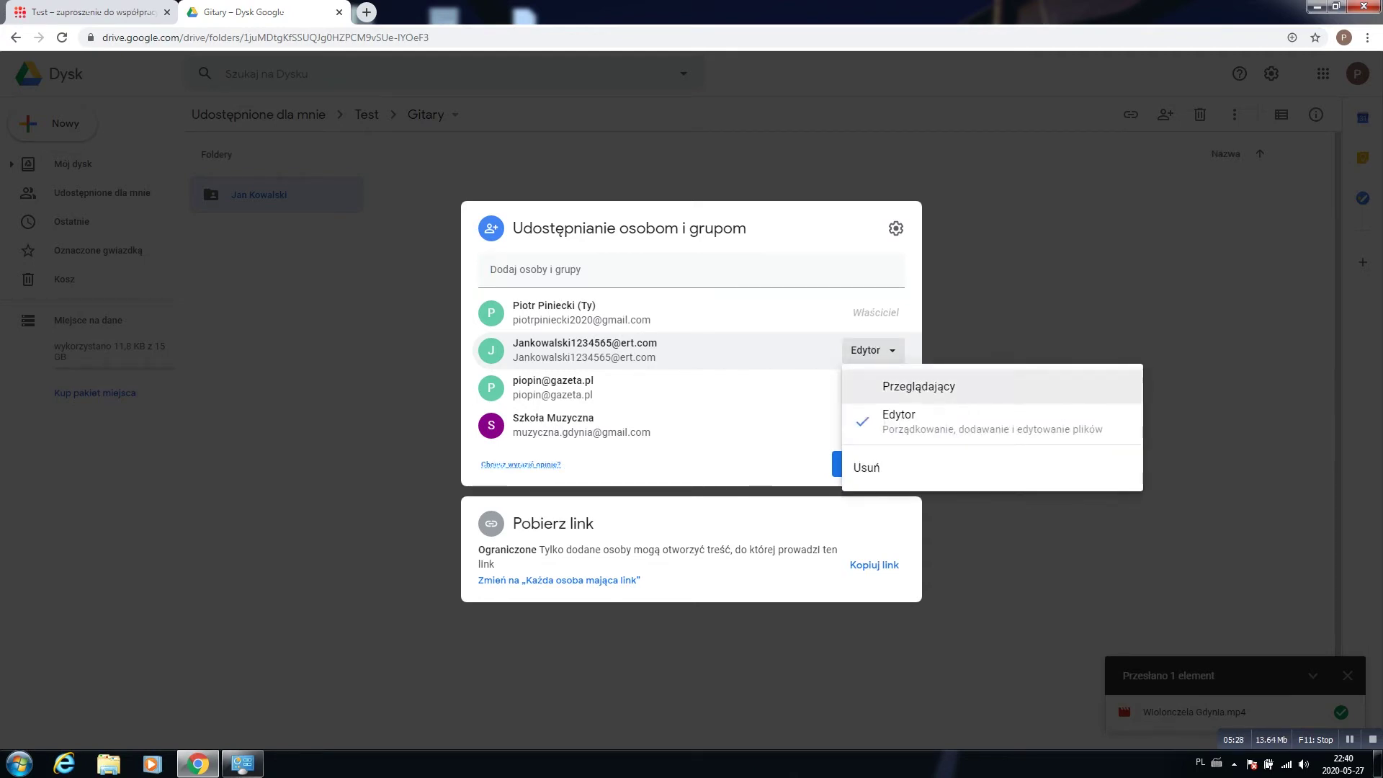
click(918, 386)
click(871, 464)
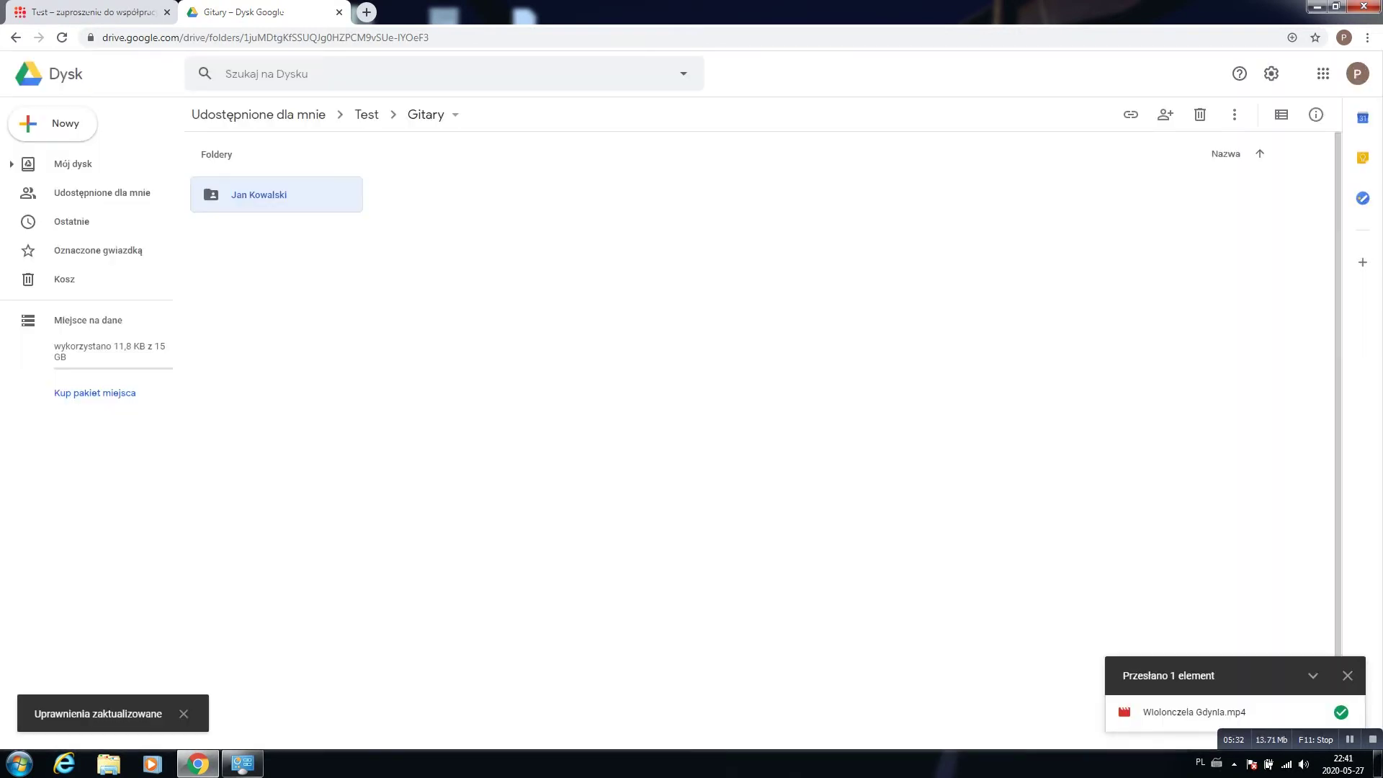
Remove the invited viewer from the personal subfolder's sharing settings and save the change
right_click(284, 193)
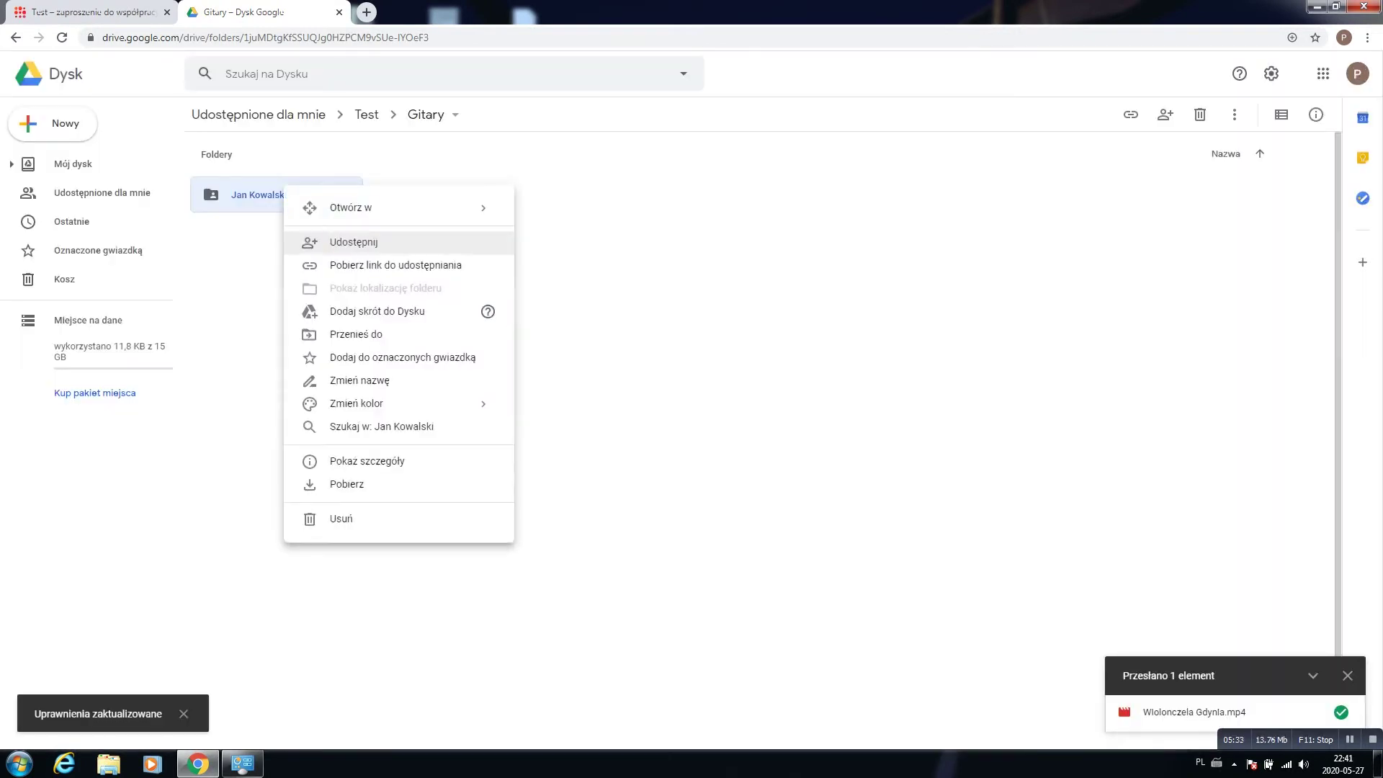
click(310, 240)
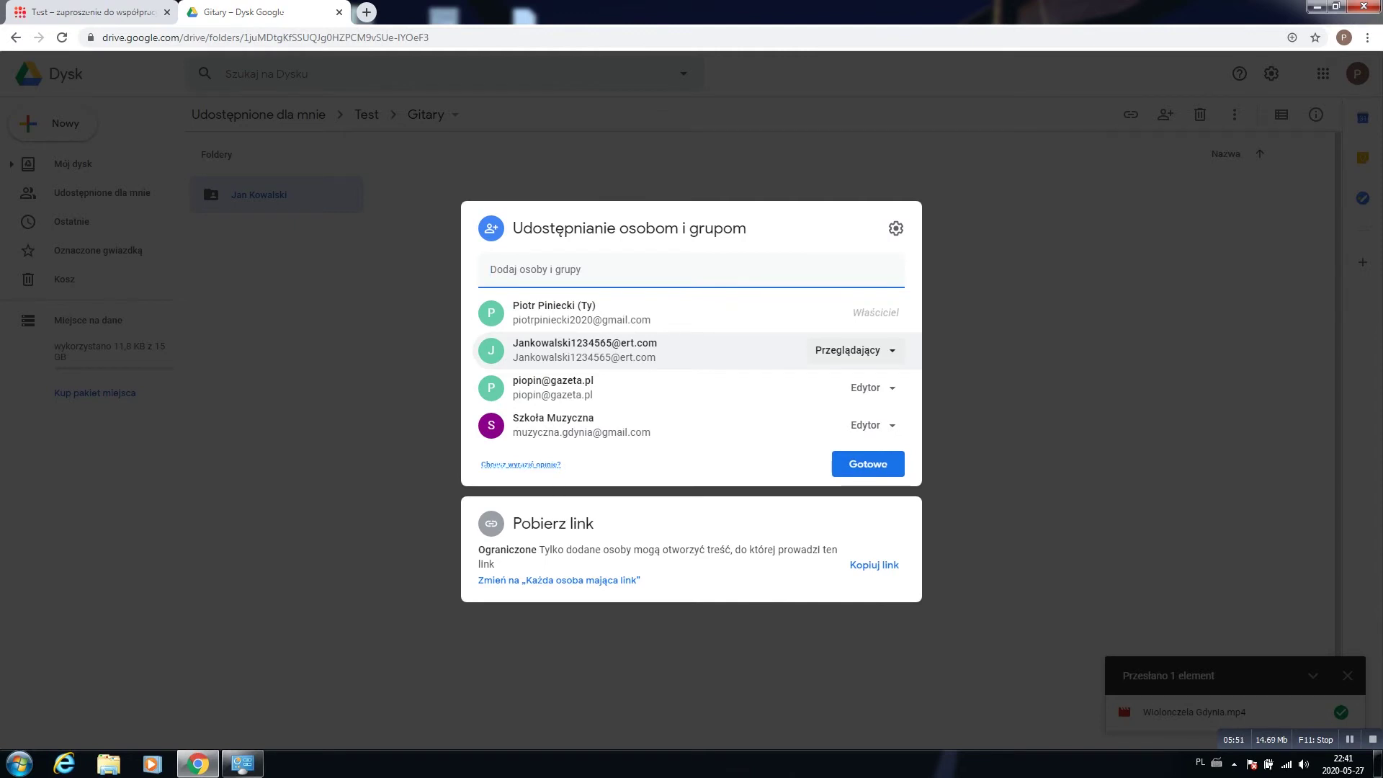
click(854, 350)
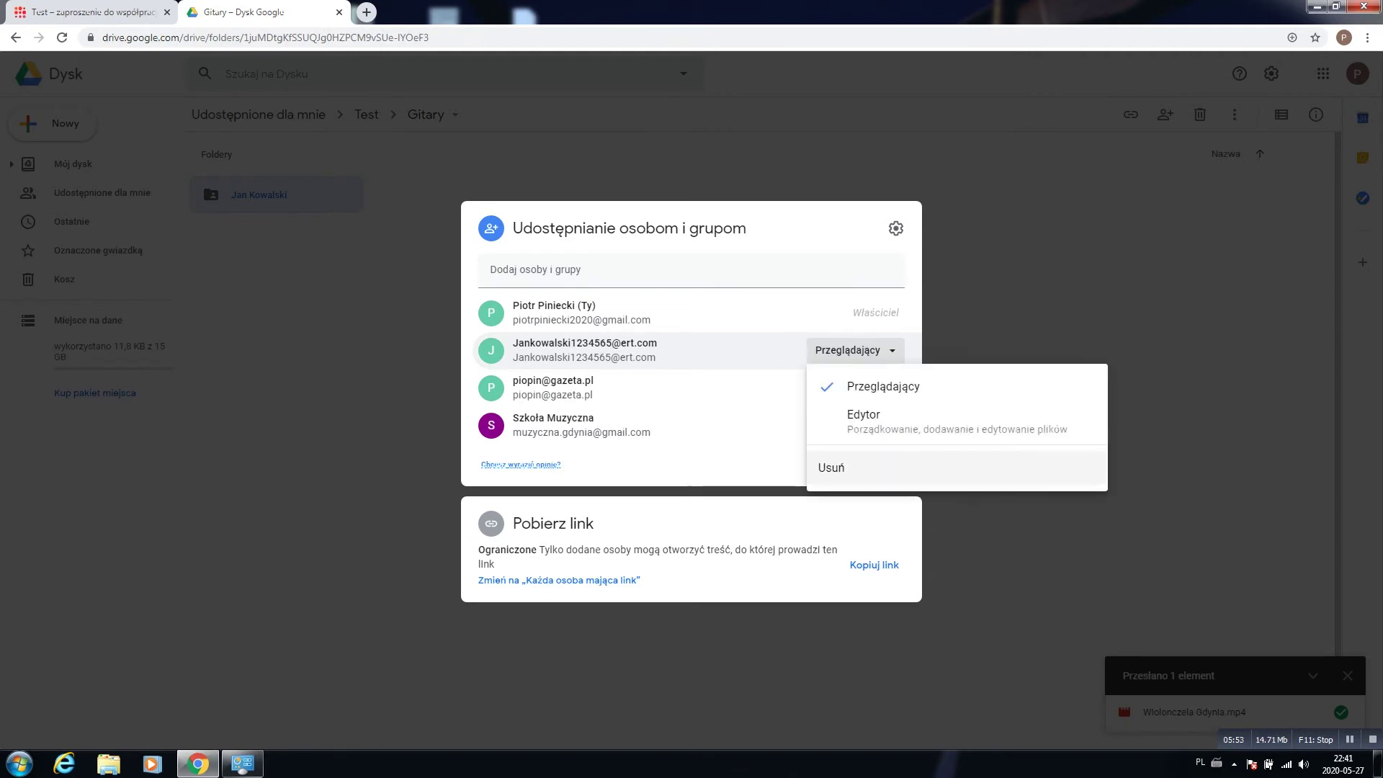
click(830, 467)
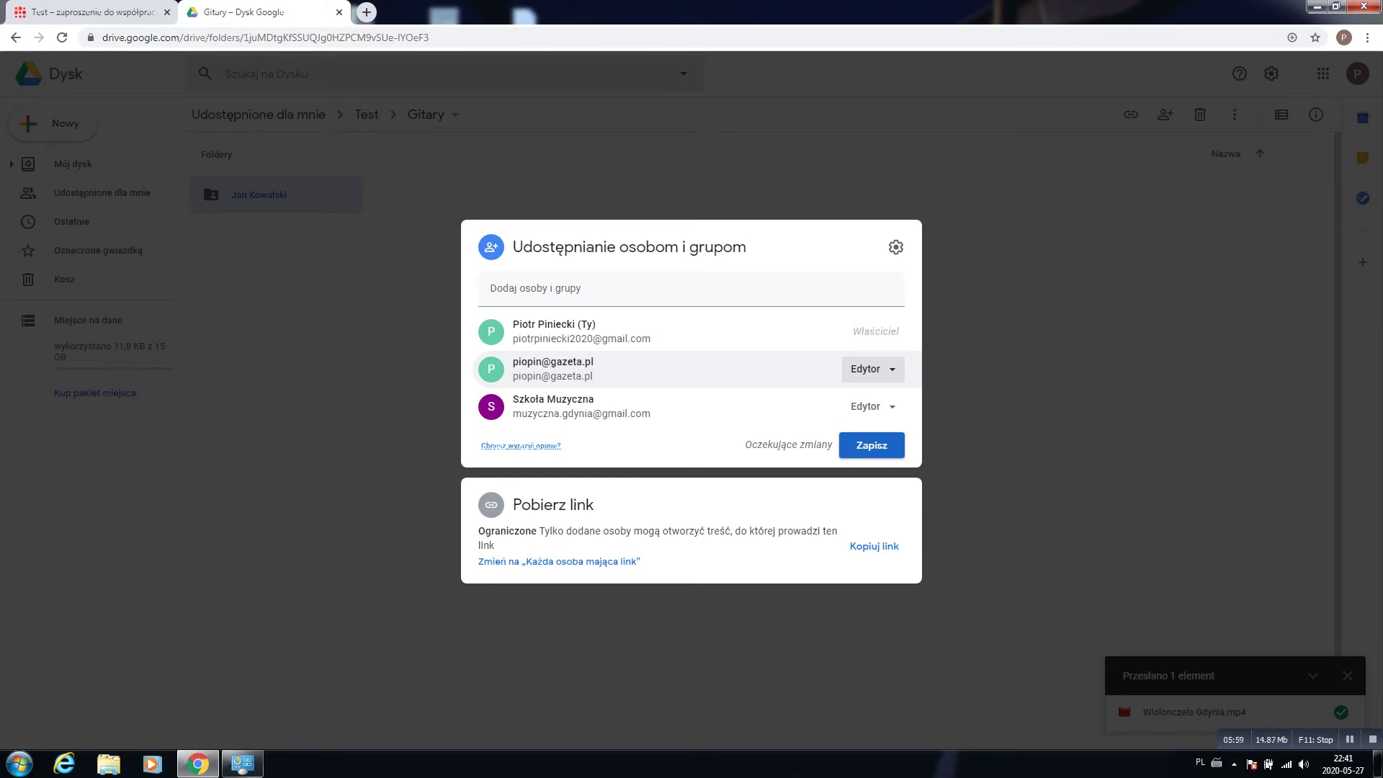
click(872, 445)
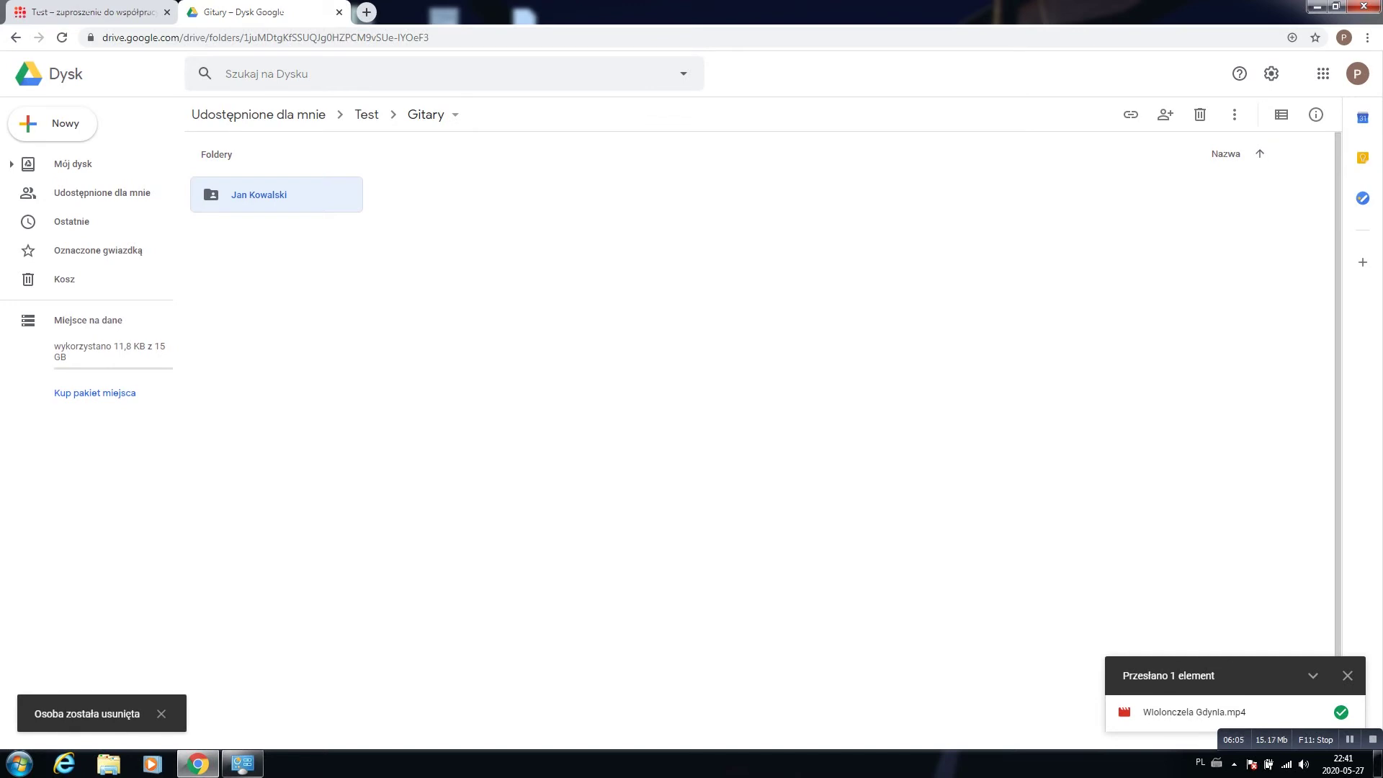
Create a new folder named asd inside the Gitary folder
right_click(424, 202)
click(461, 221)
text(test)
key(Return)
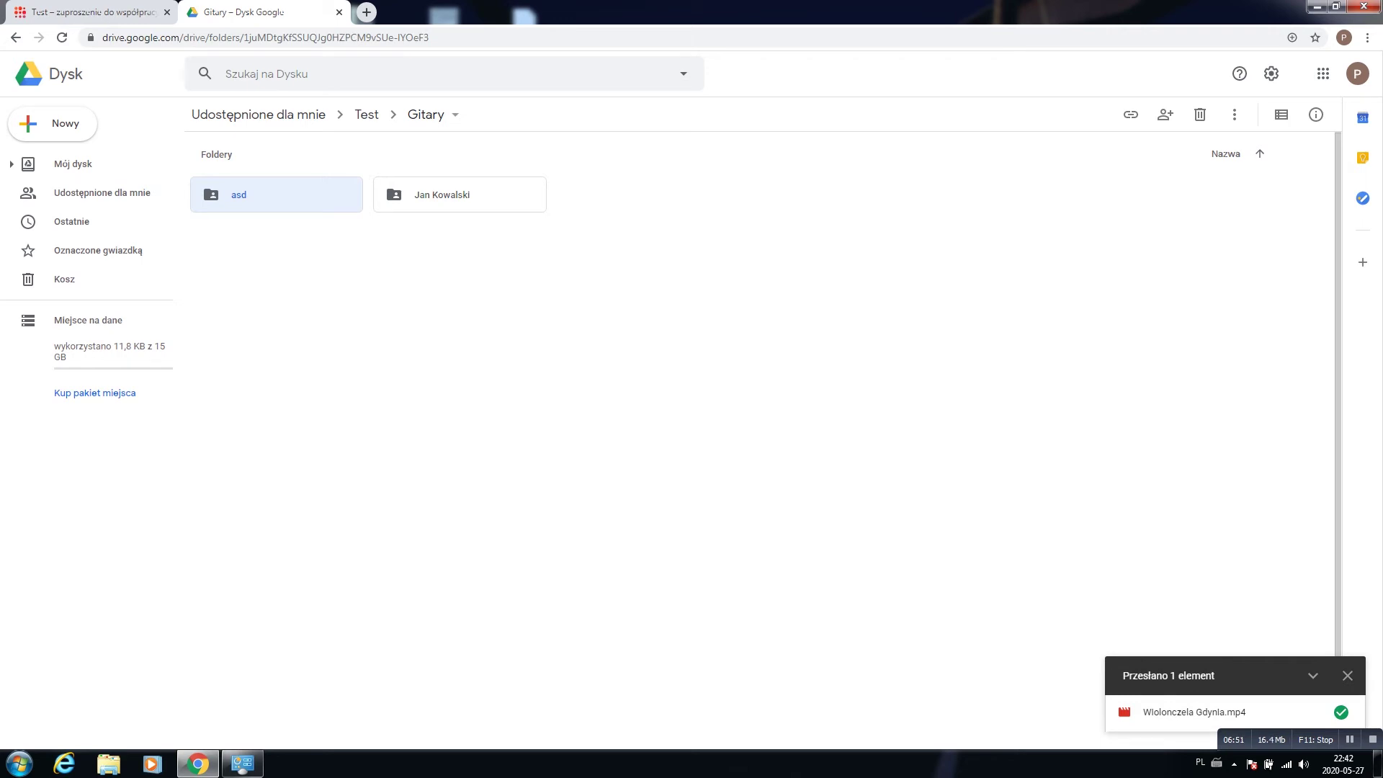
Browse the shared Test folder, looking into Klasa, Gitary and asd, and return to Gitary
click(366, 114)
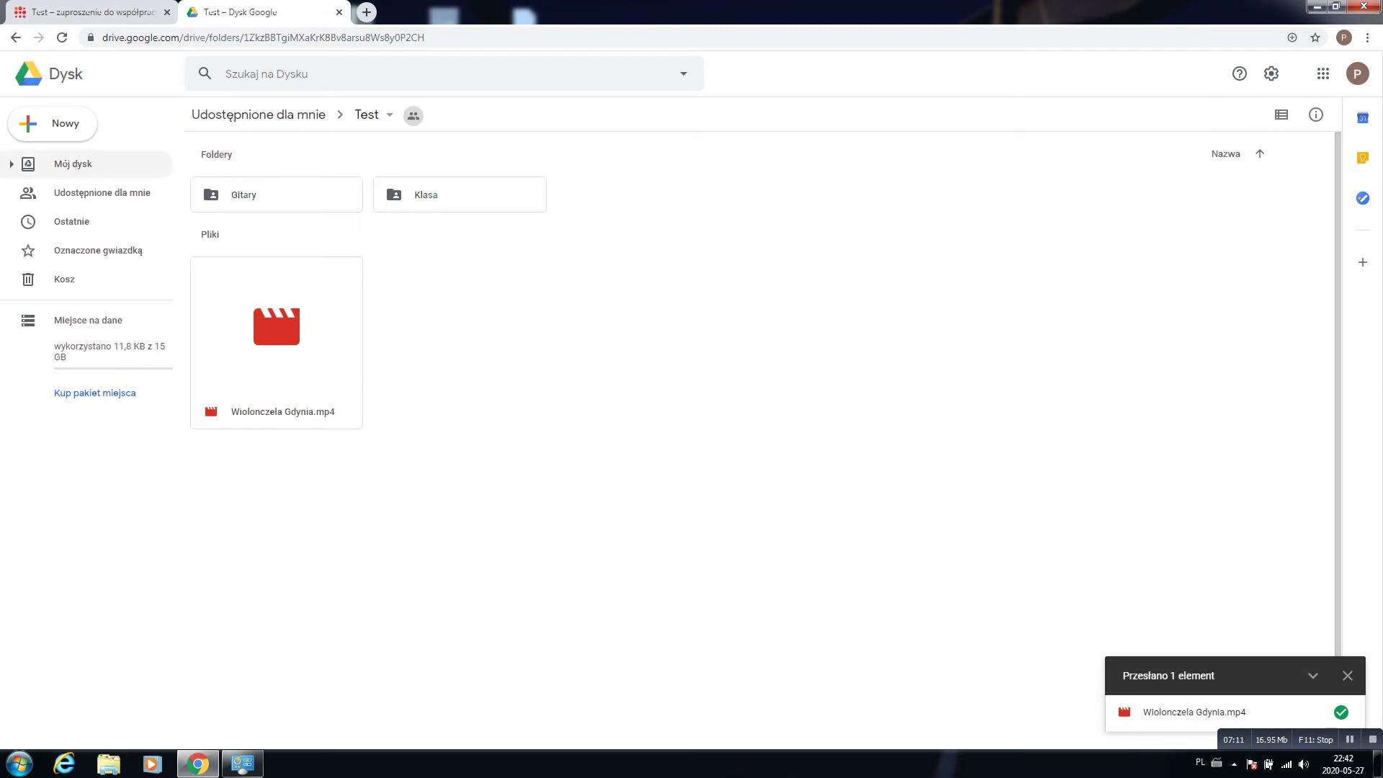
click(72, 163)
click(101, 192)
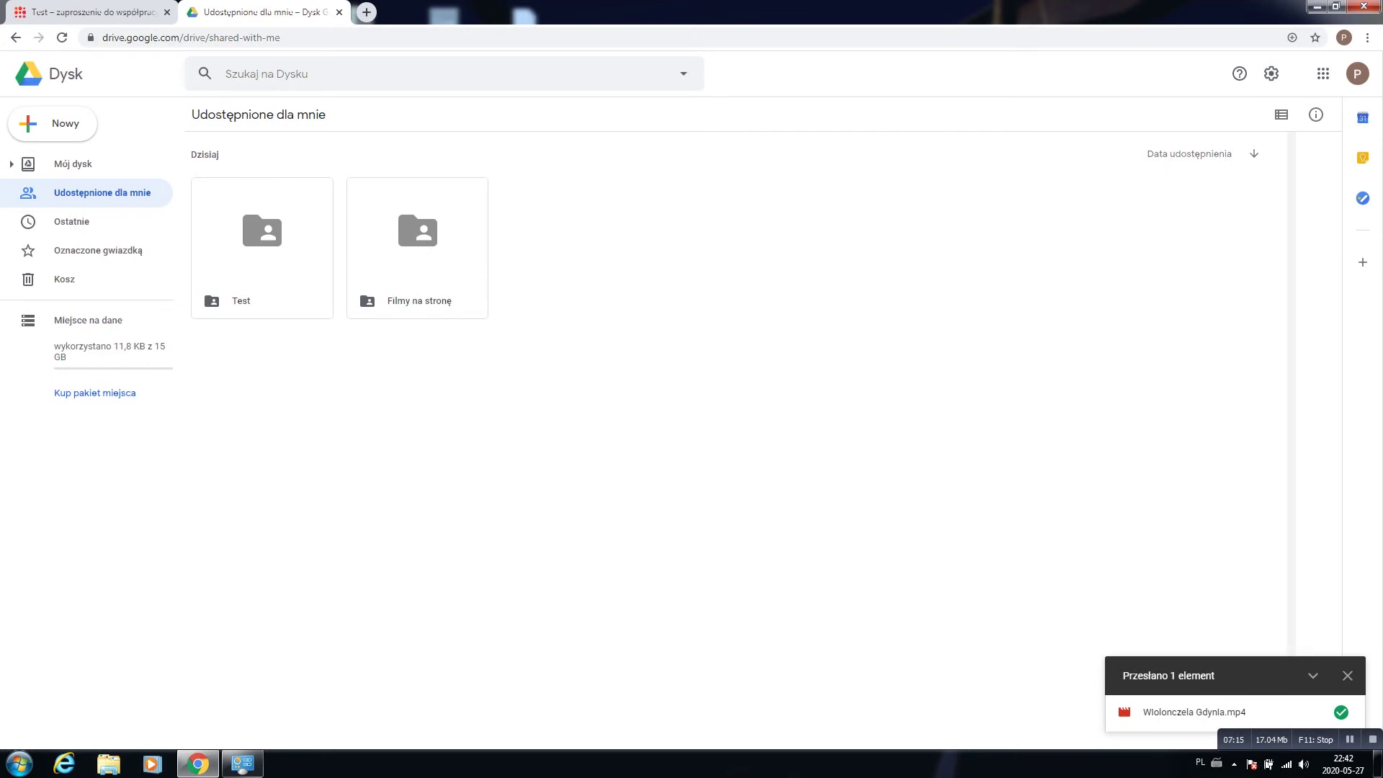
double_click(261, 245)
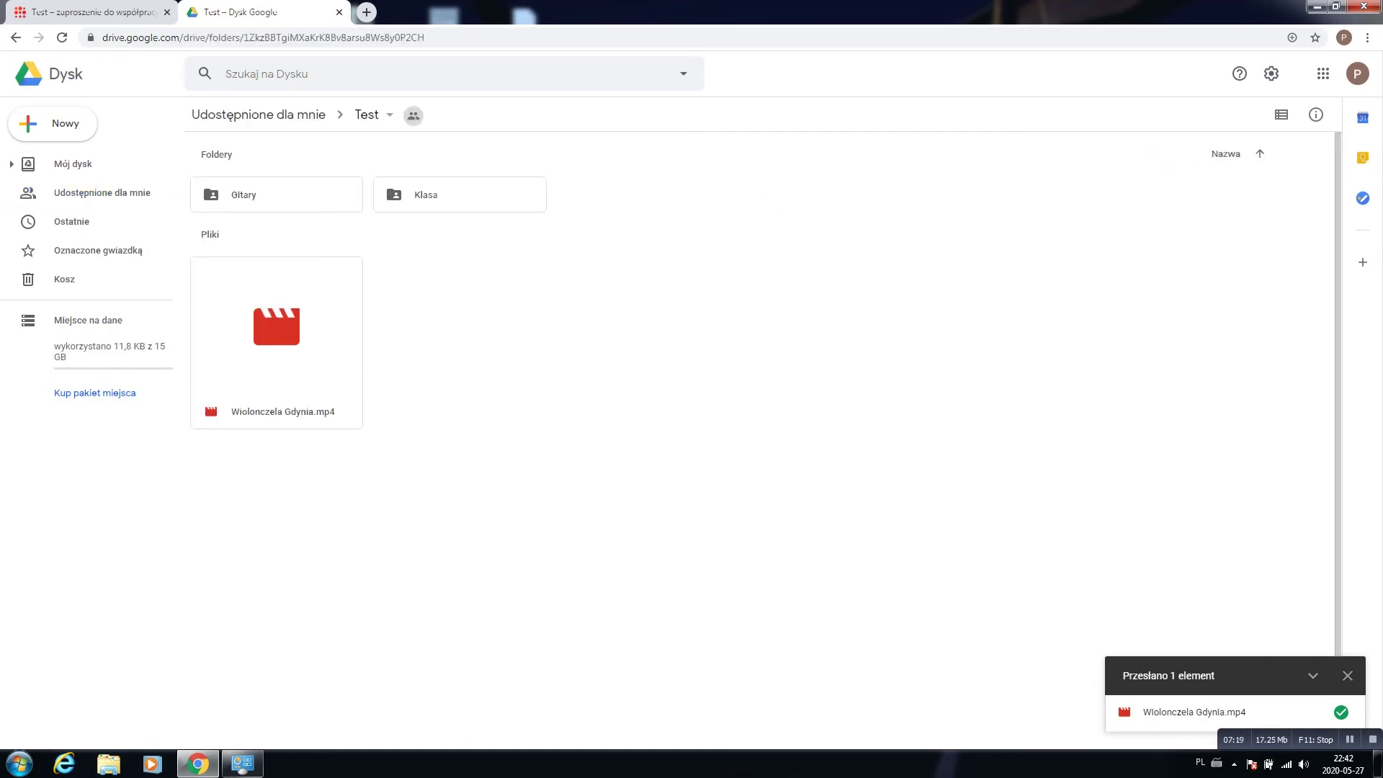
double_click(426, 195)
click(366, 114)
double_click(243, 195)
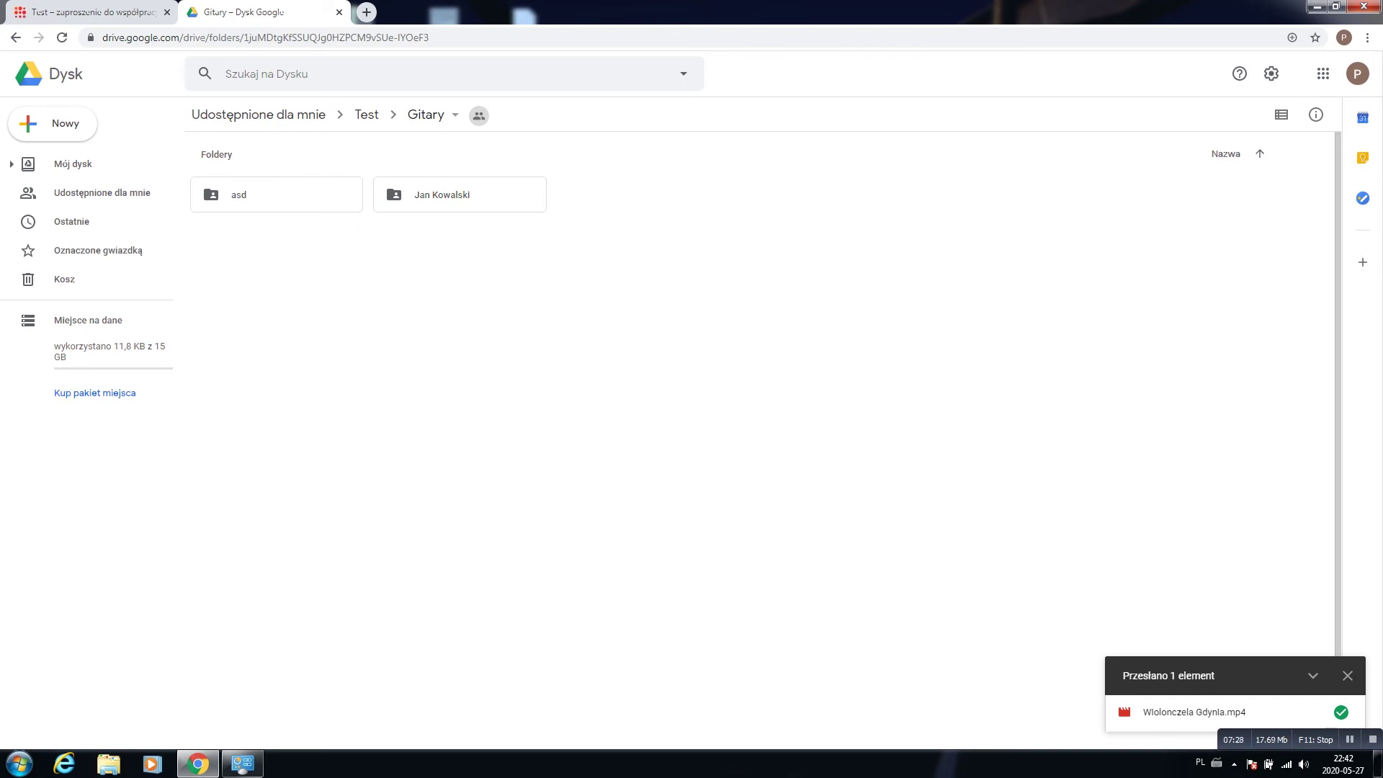
double_click(243, 195)
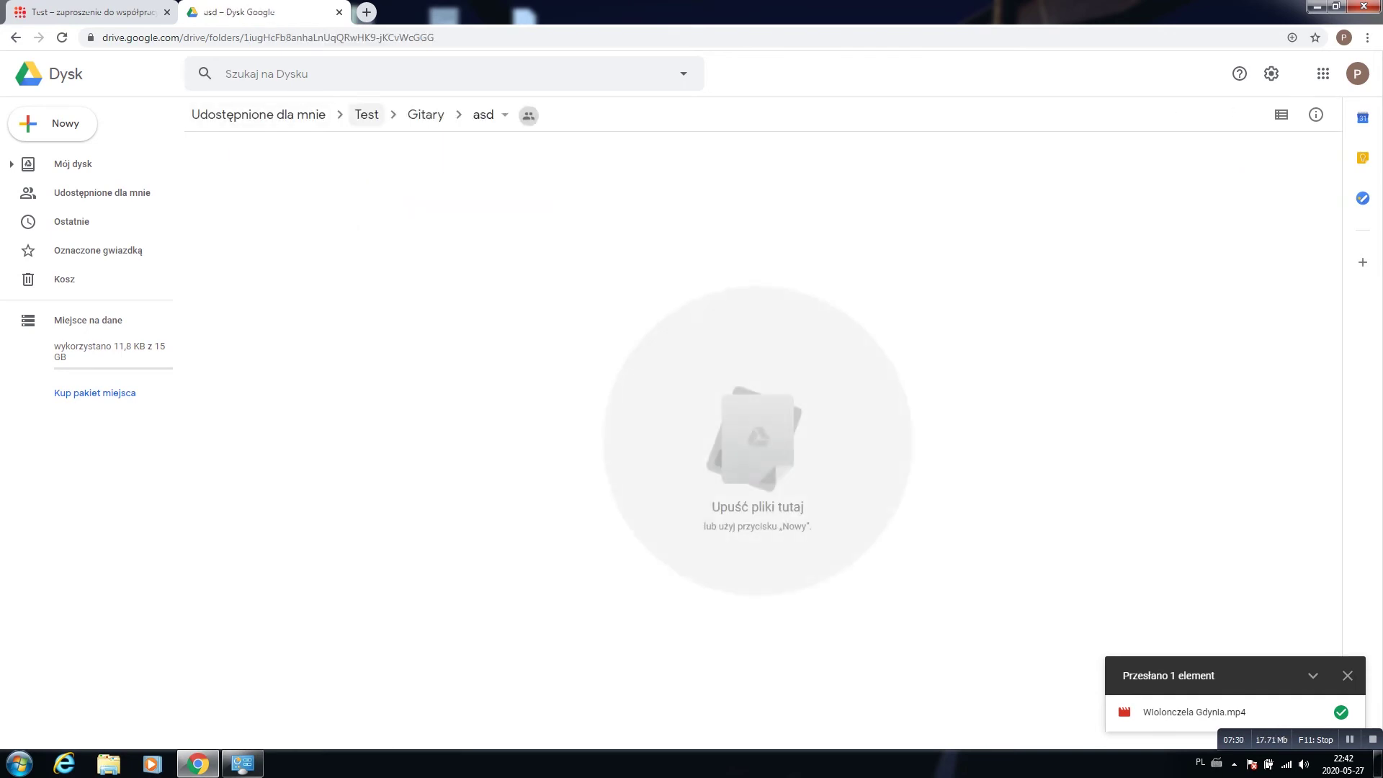
click(426, 114)
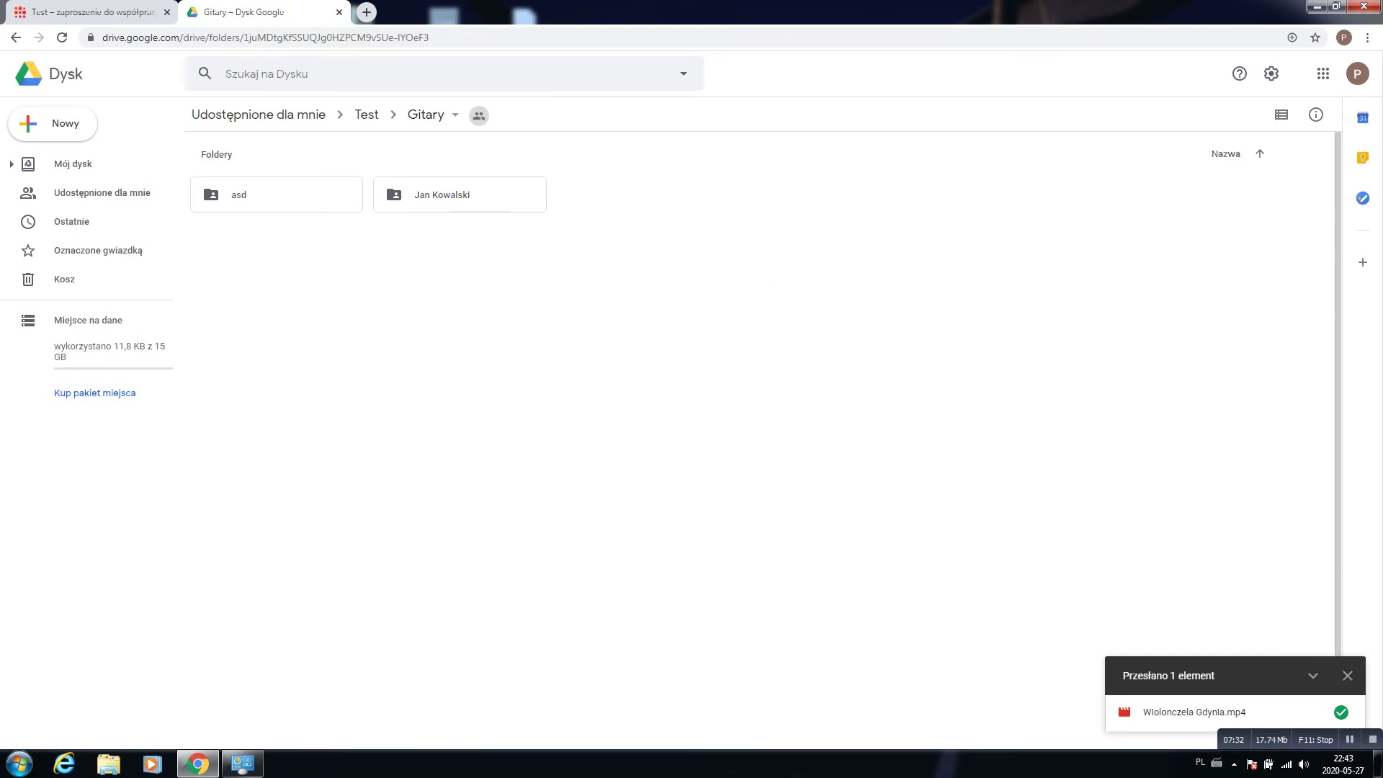
Get a sharing link for the asd folder and switch its link sharing back off
right_click(308, 197)
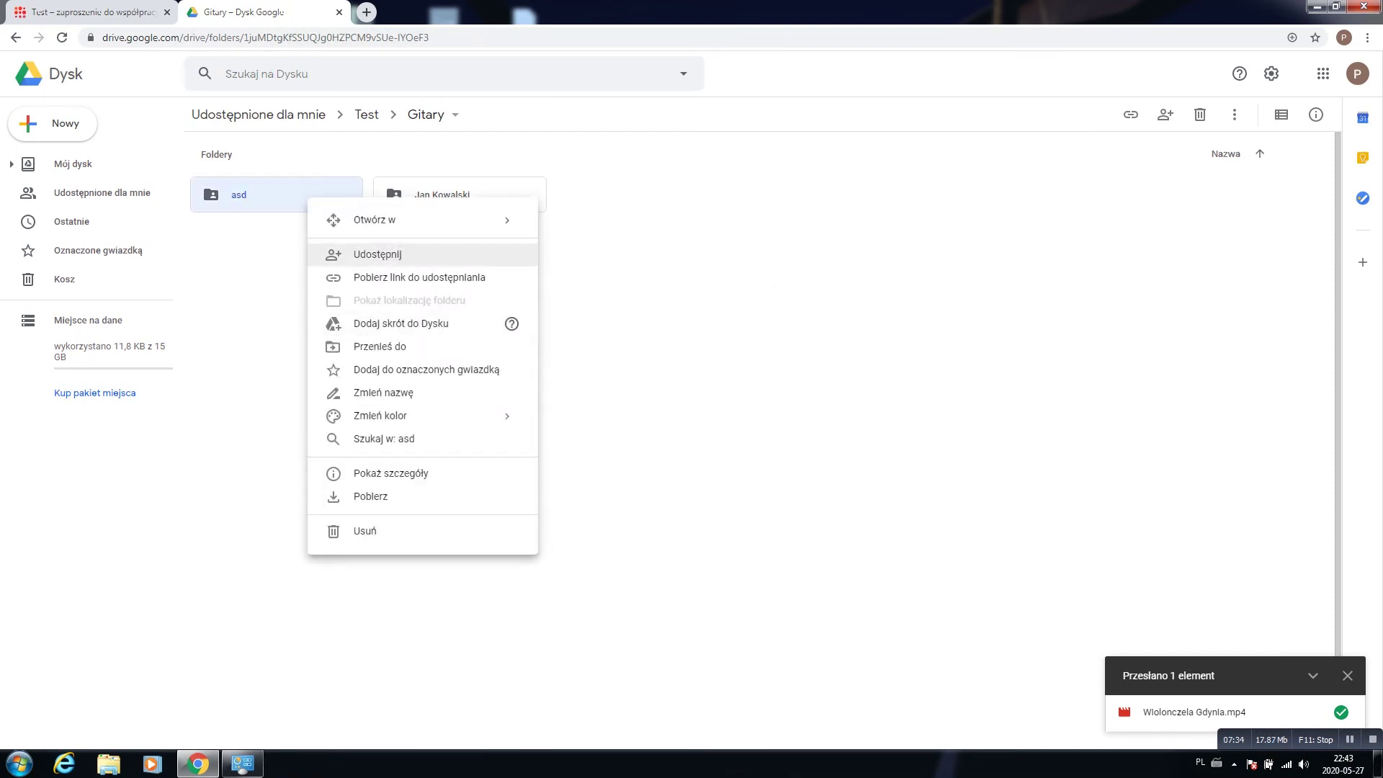
key(Down)
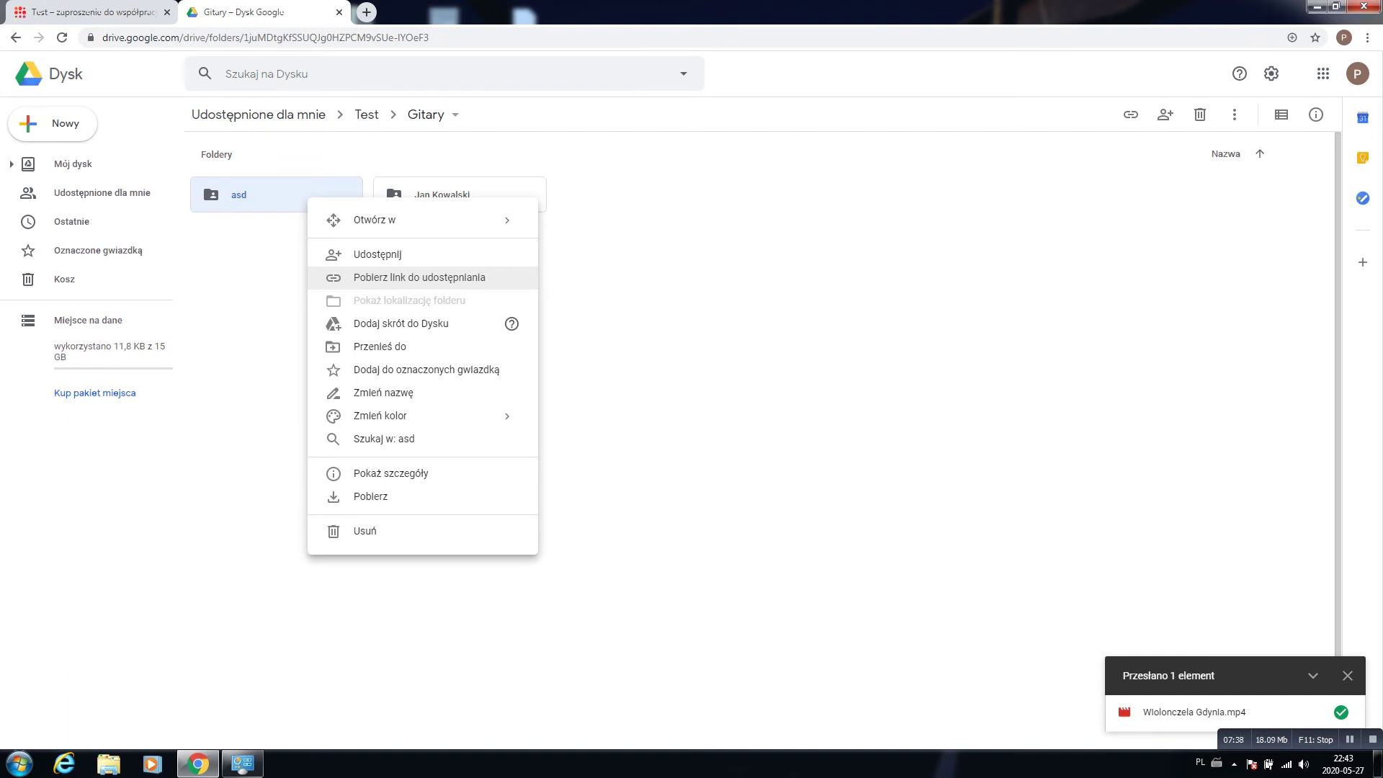
key(Up)
key(Down)
key(Up)
key(Down)
key(Up)
key(Down)
key(Up)
key(Down)
key(Return)
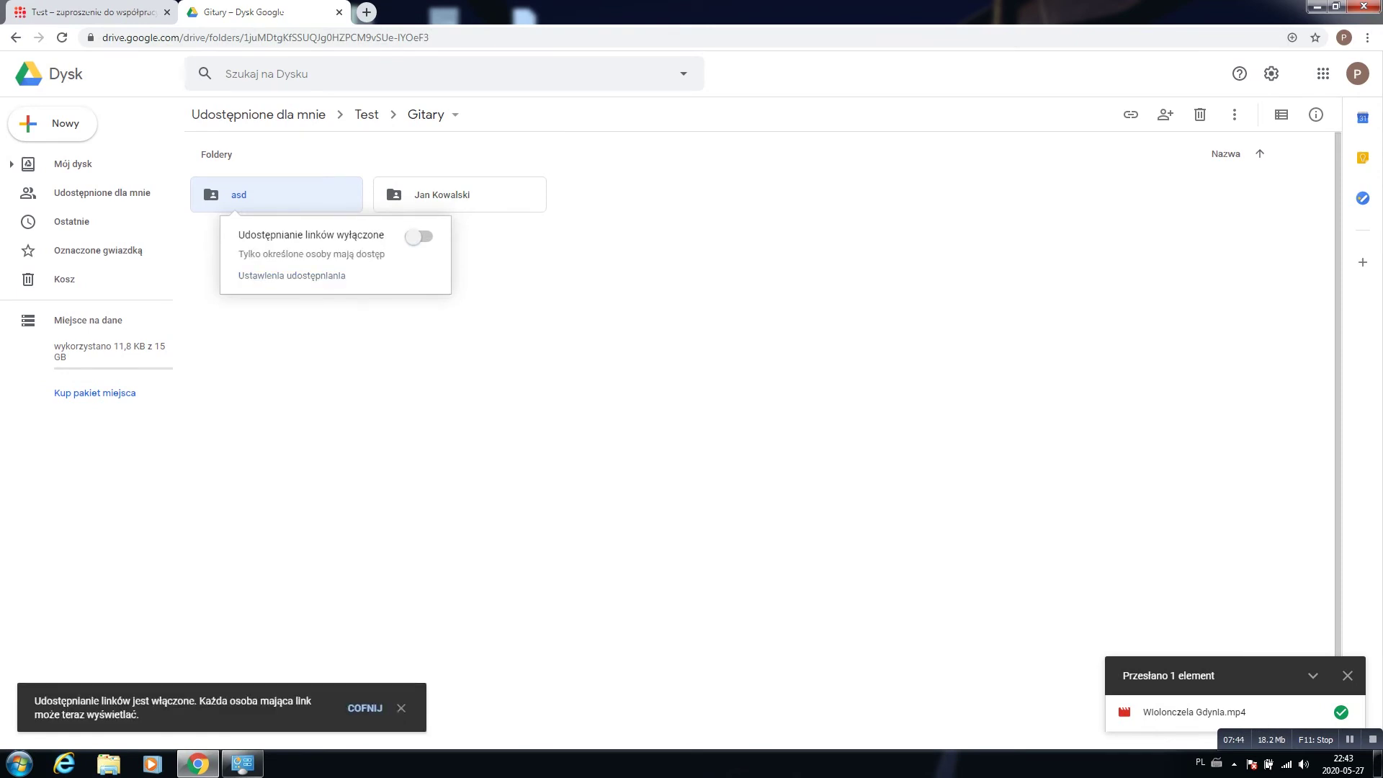
key(Escape)
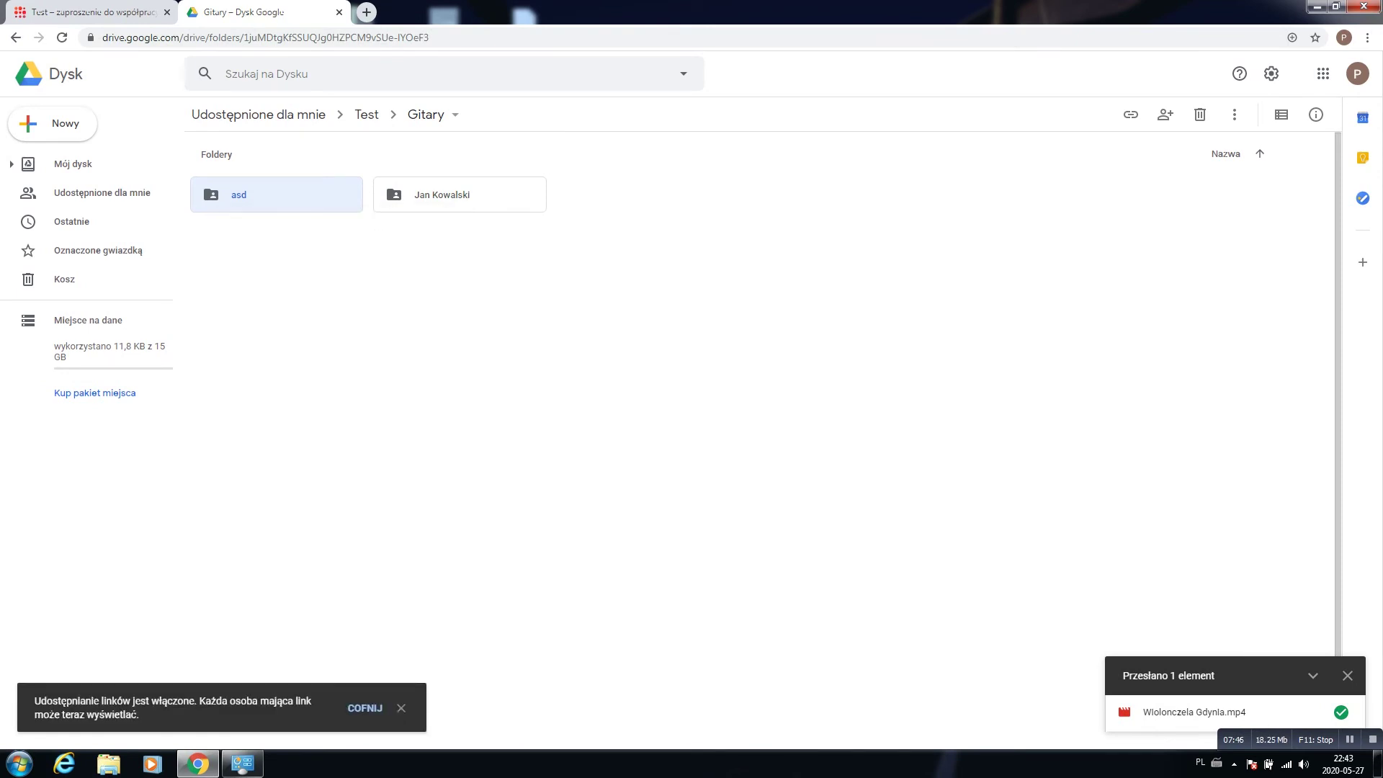
Turn on link sharing for the asd folder by getting its sharing link again
key(shift+F10)
key(Down)
key(Return)
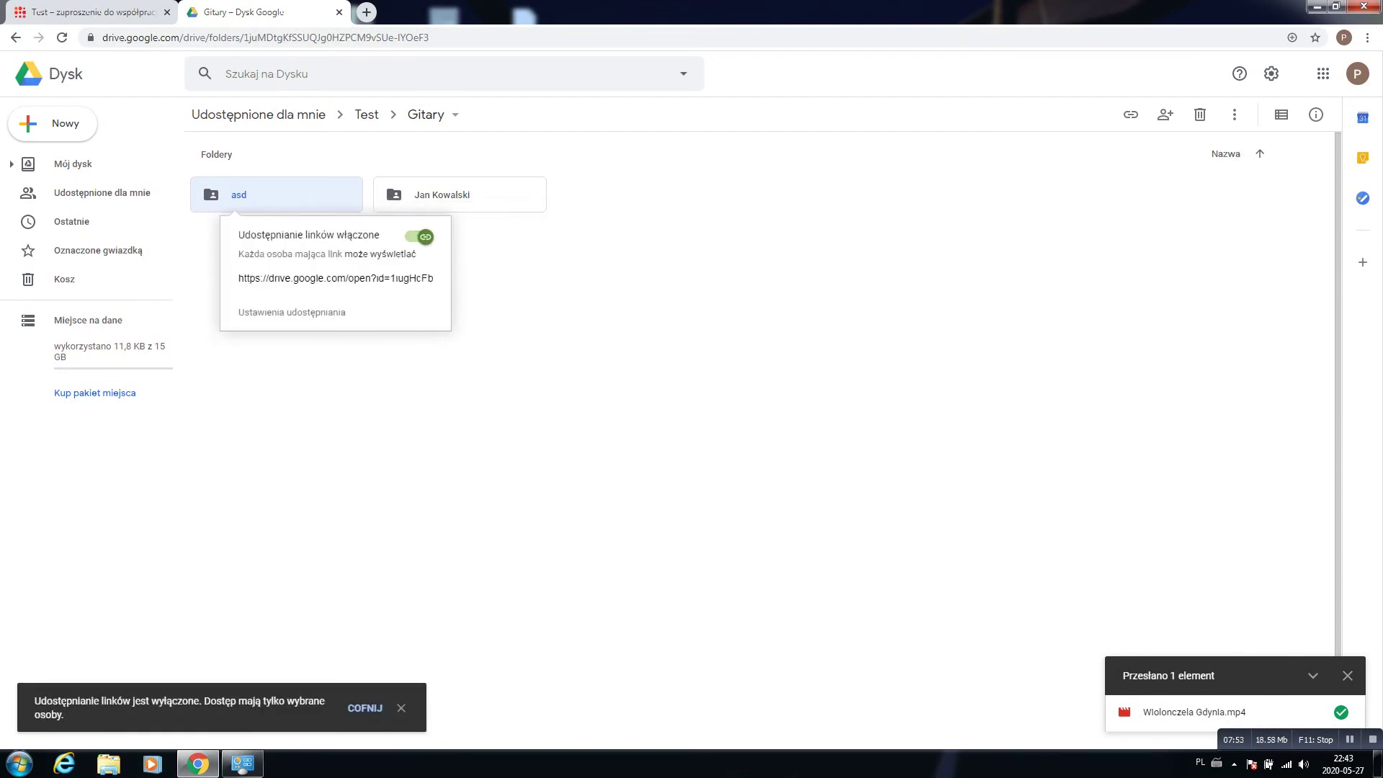
key(Escape)
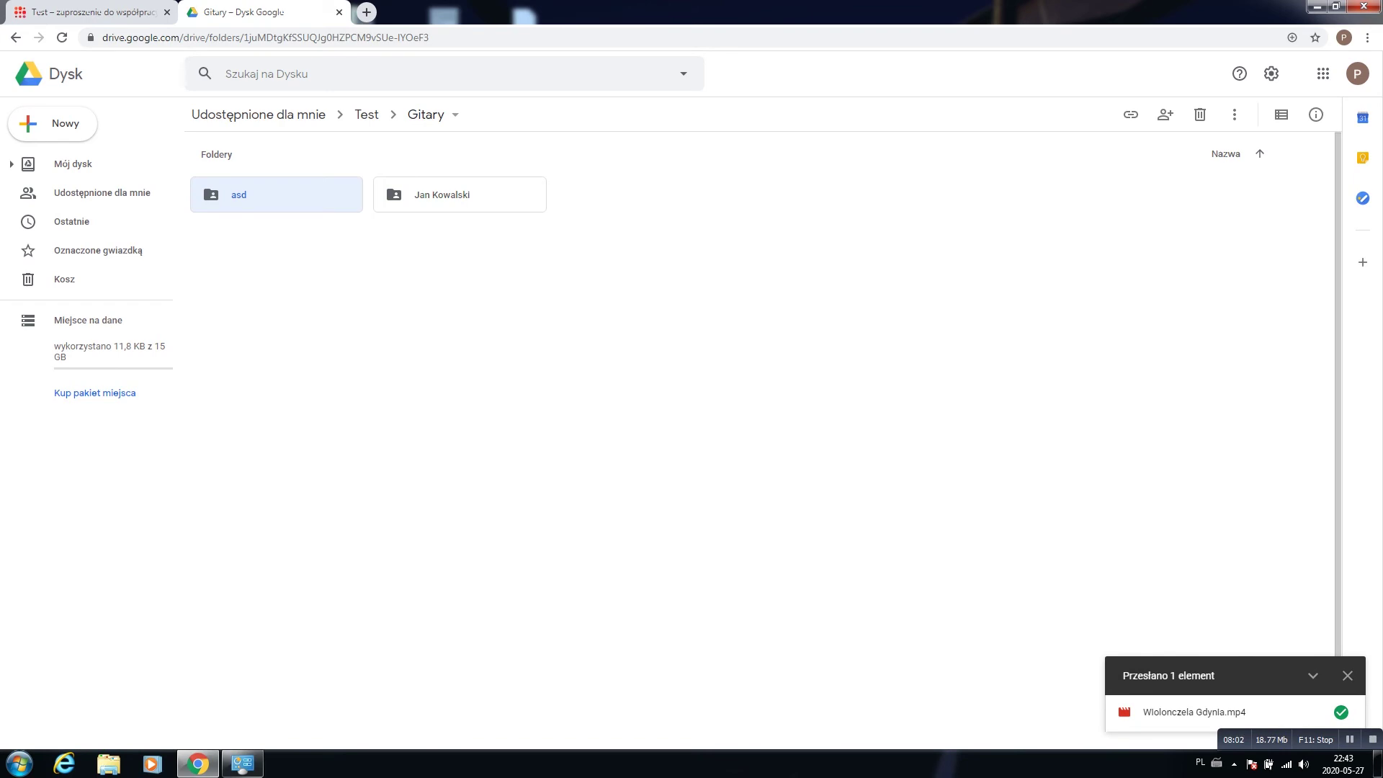
right_click(305, 196)
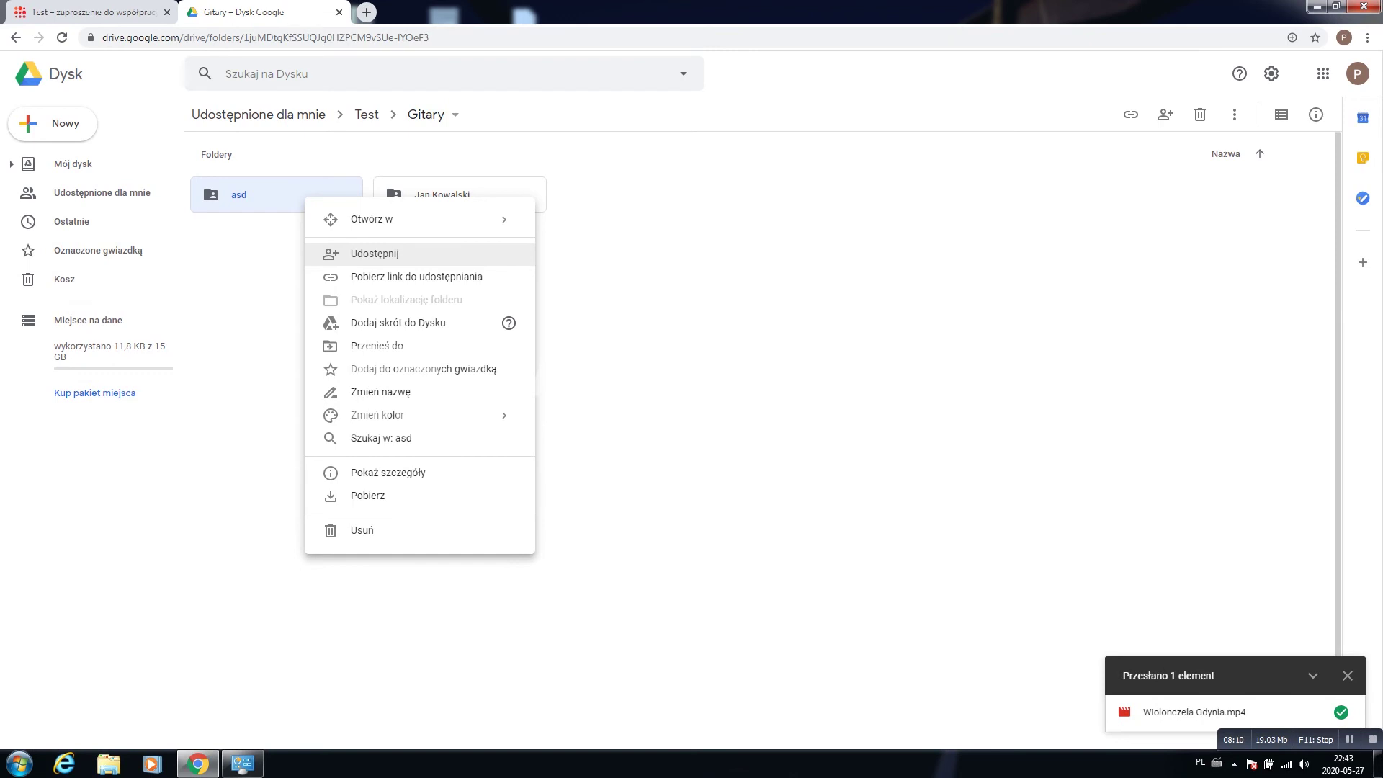
key(Down)
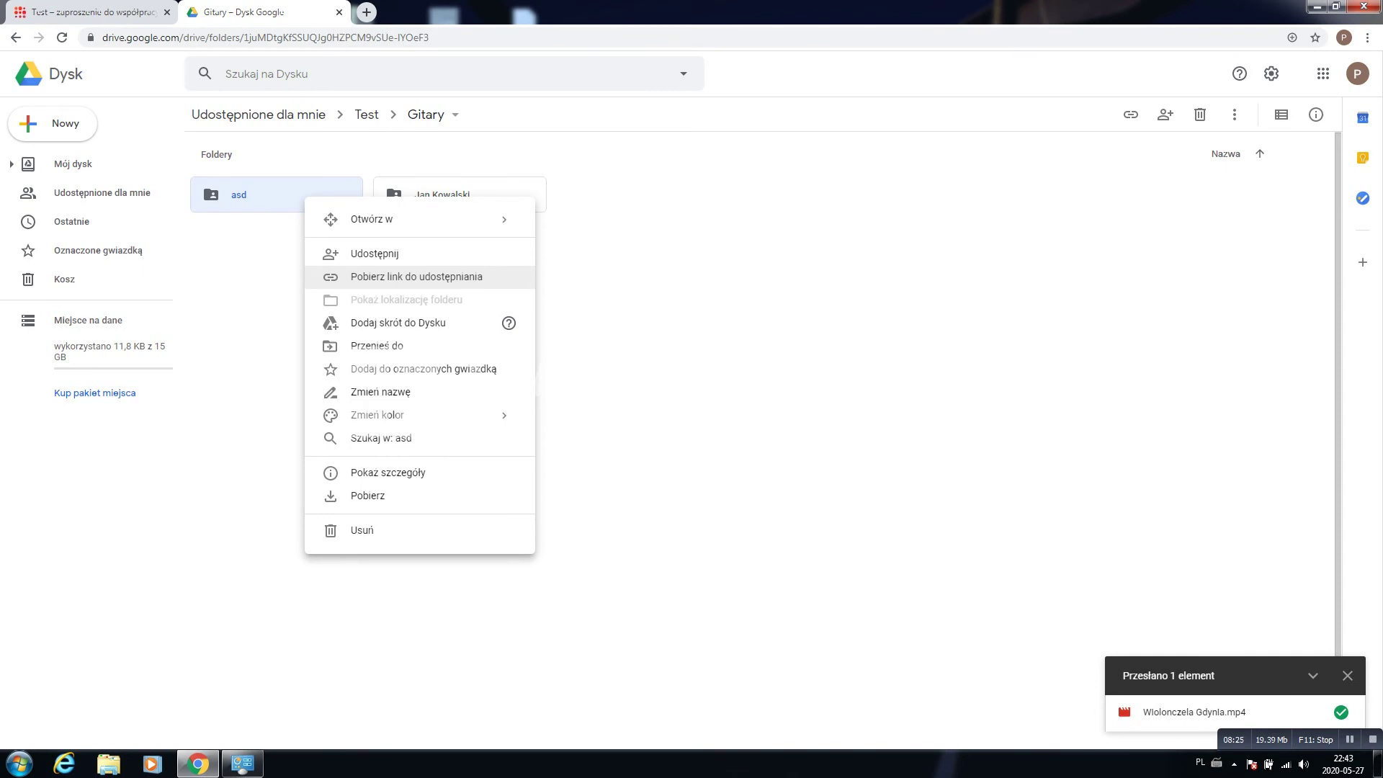
key(Up)
key(Up)
key(Escape)
Get a sharing link for the personal subfolder in Gitary, letting anyone with the link view it
key(Right)
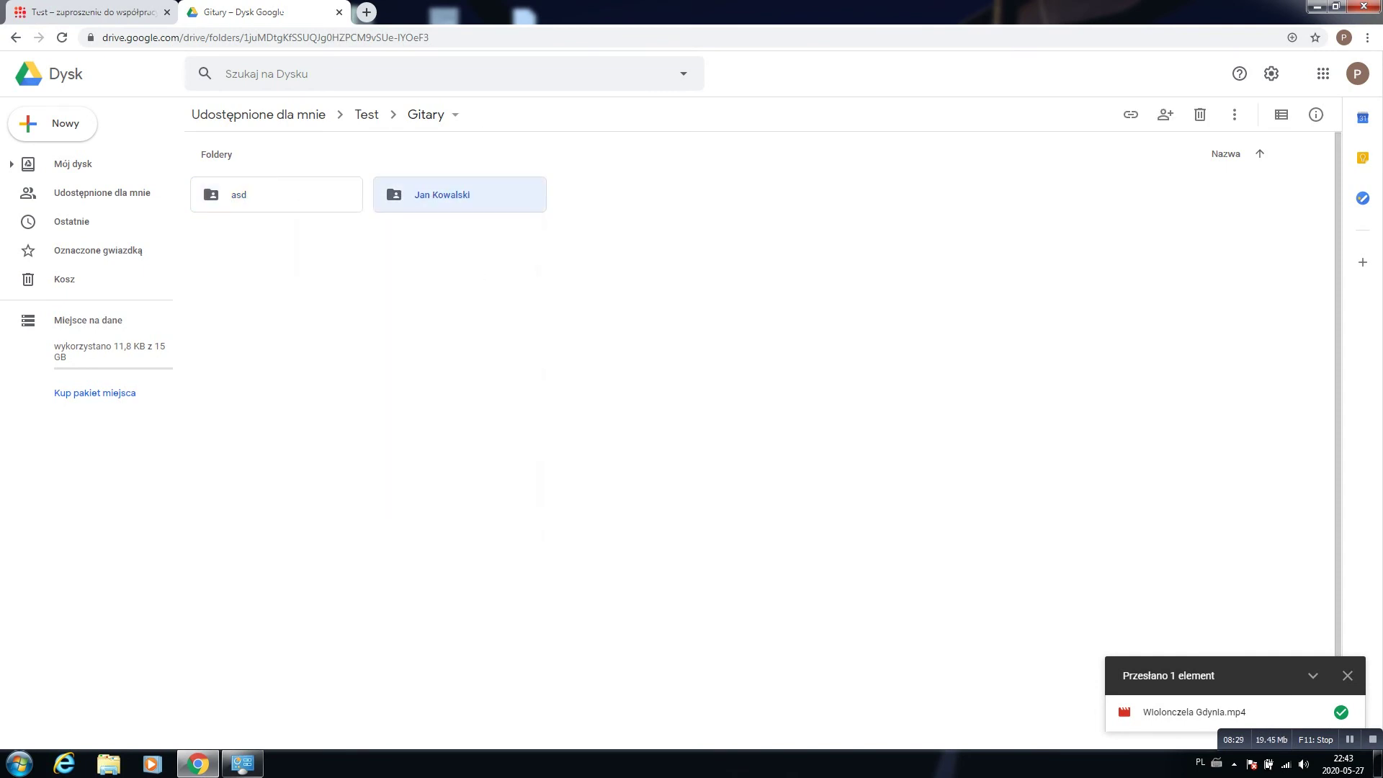
key(shift+F10)
key(Return)
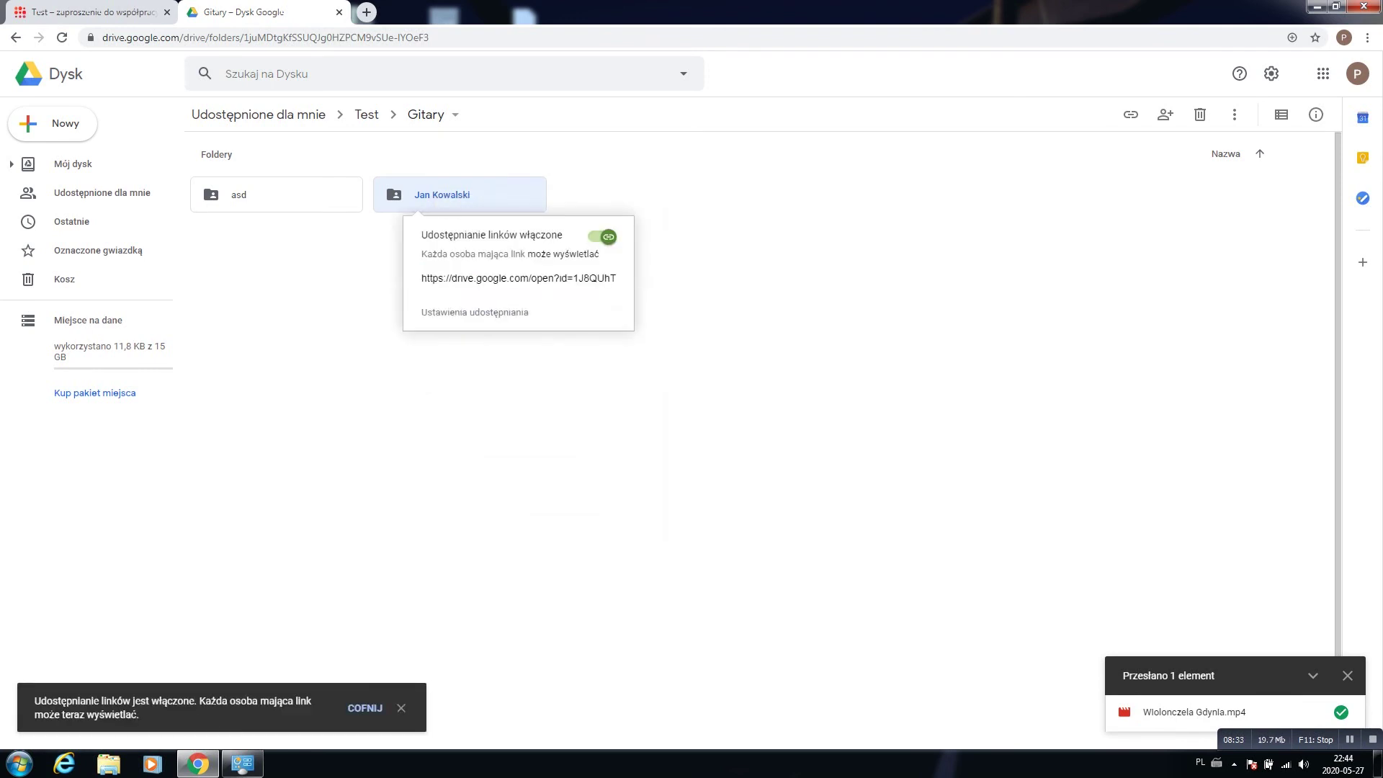
key(Escape)
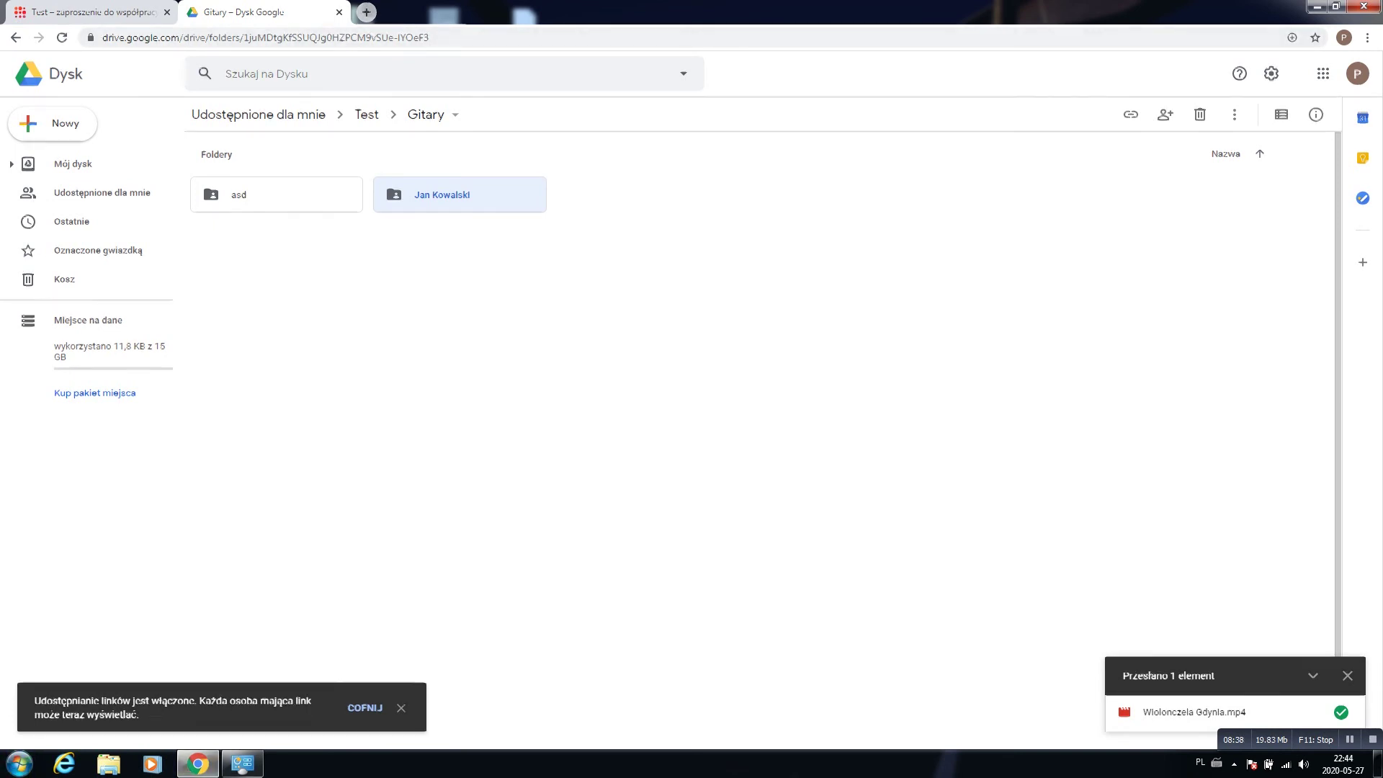
Test the copied sharing link by opening it in a new browser tab, and close that tab
key(ctrl+t)
right_click(201, 37)
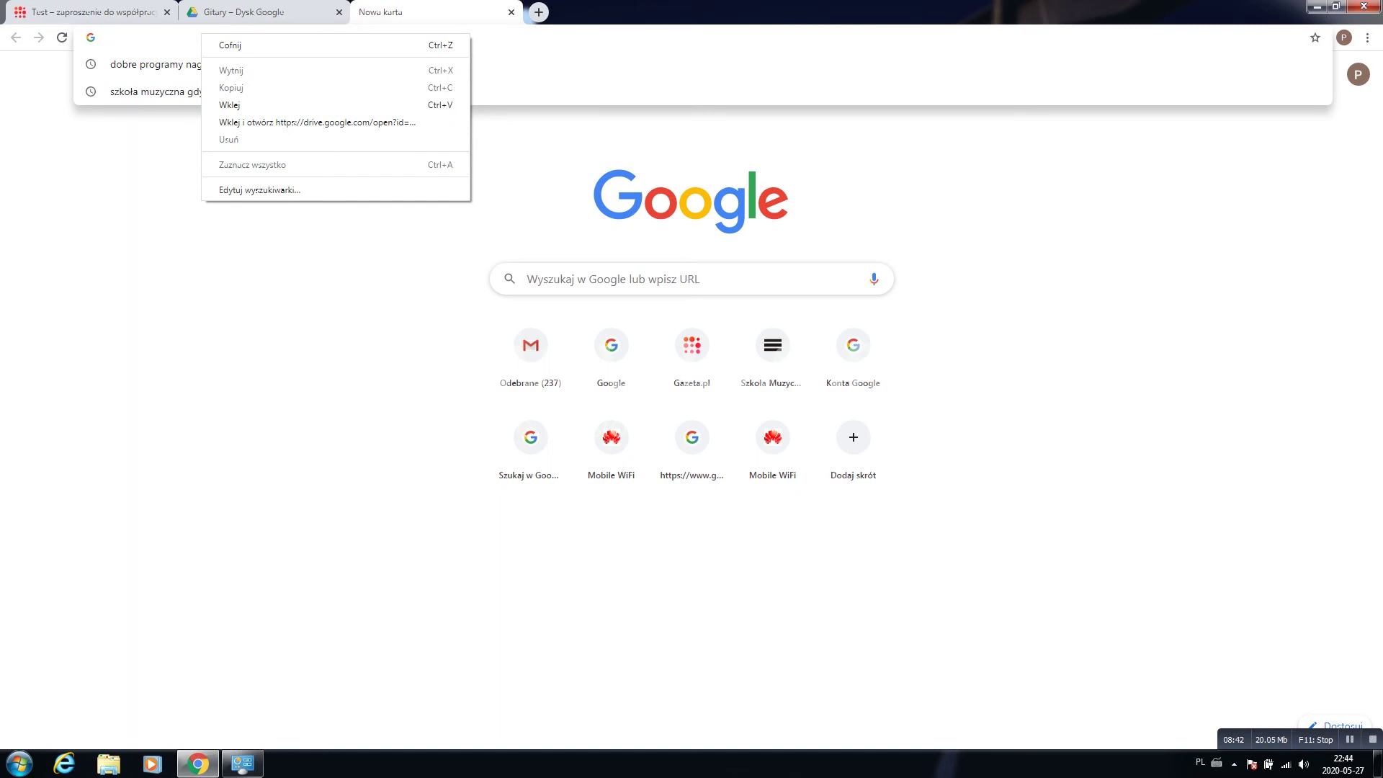
click(229, 105)
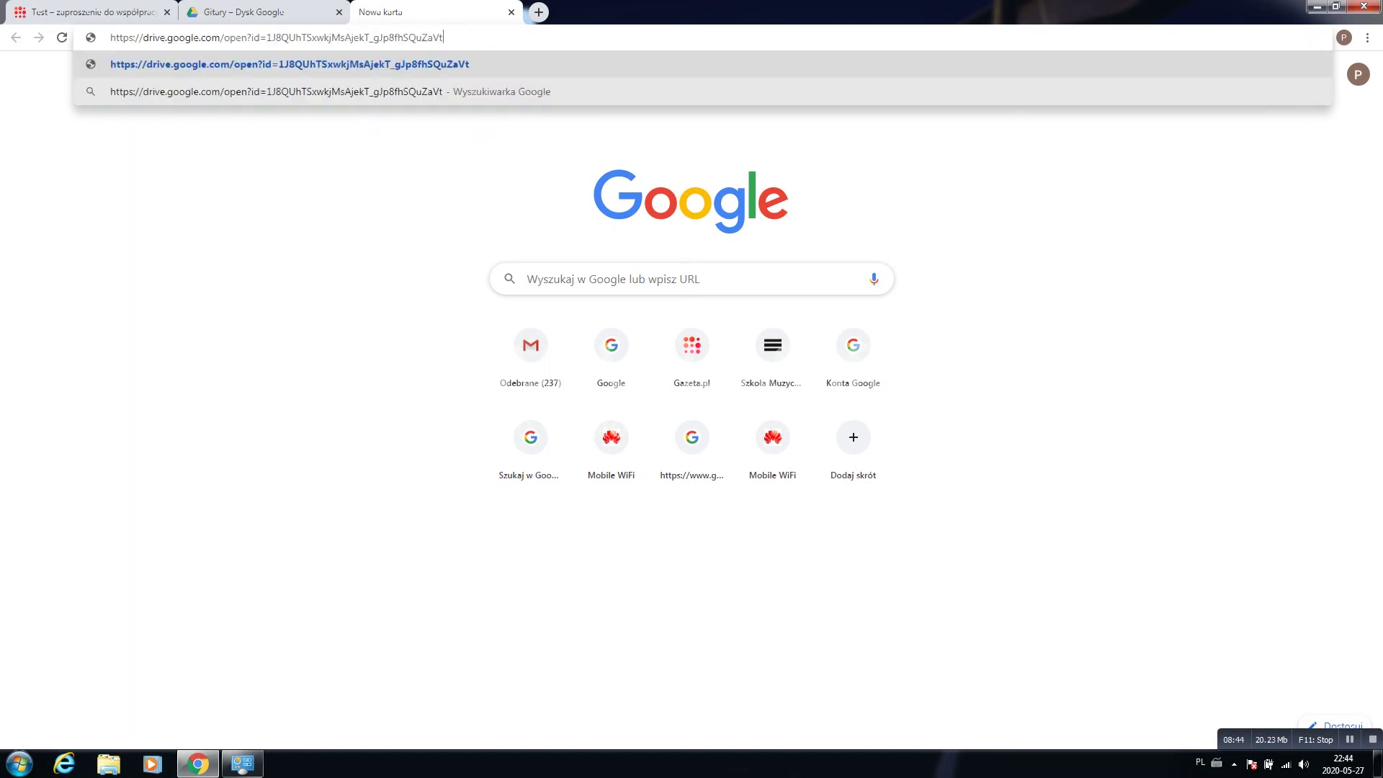
key(Return)
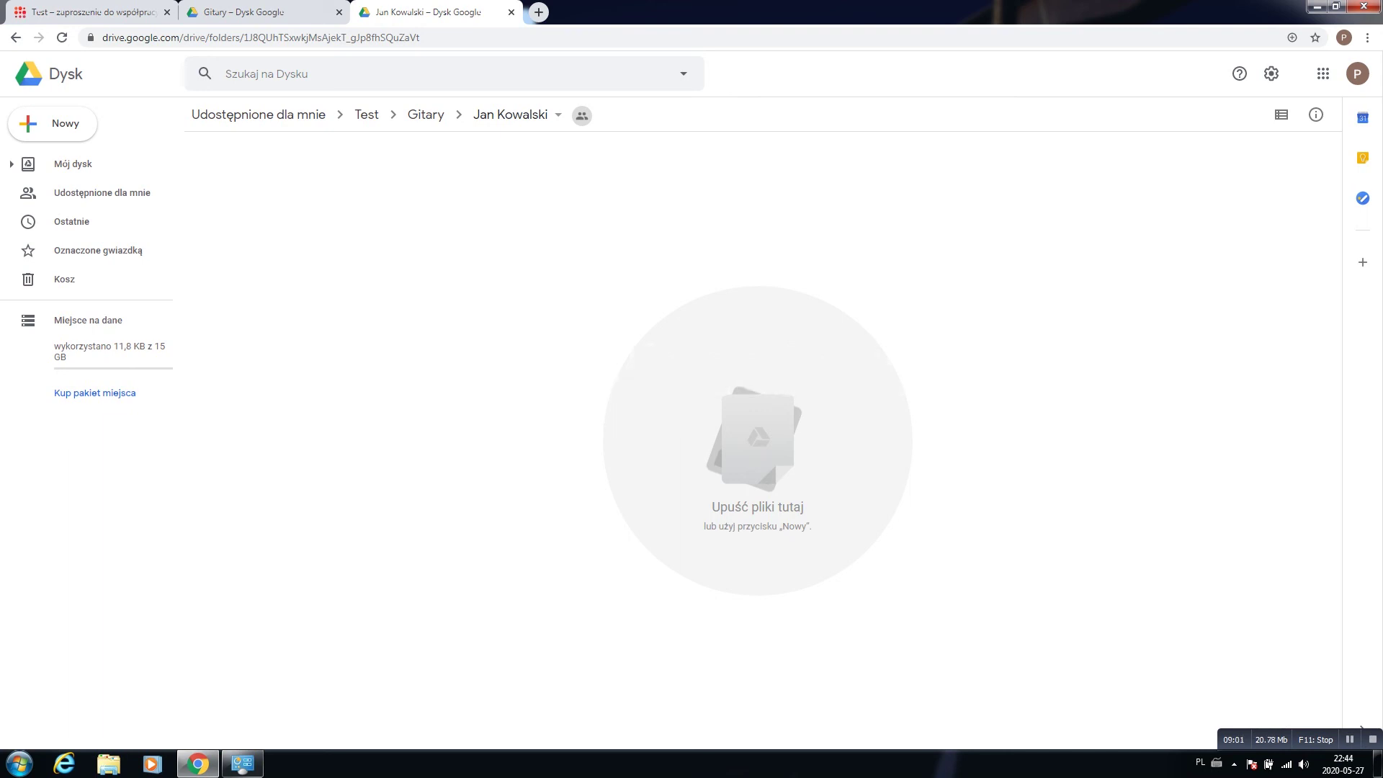
click(512, 13)
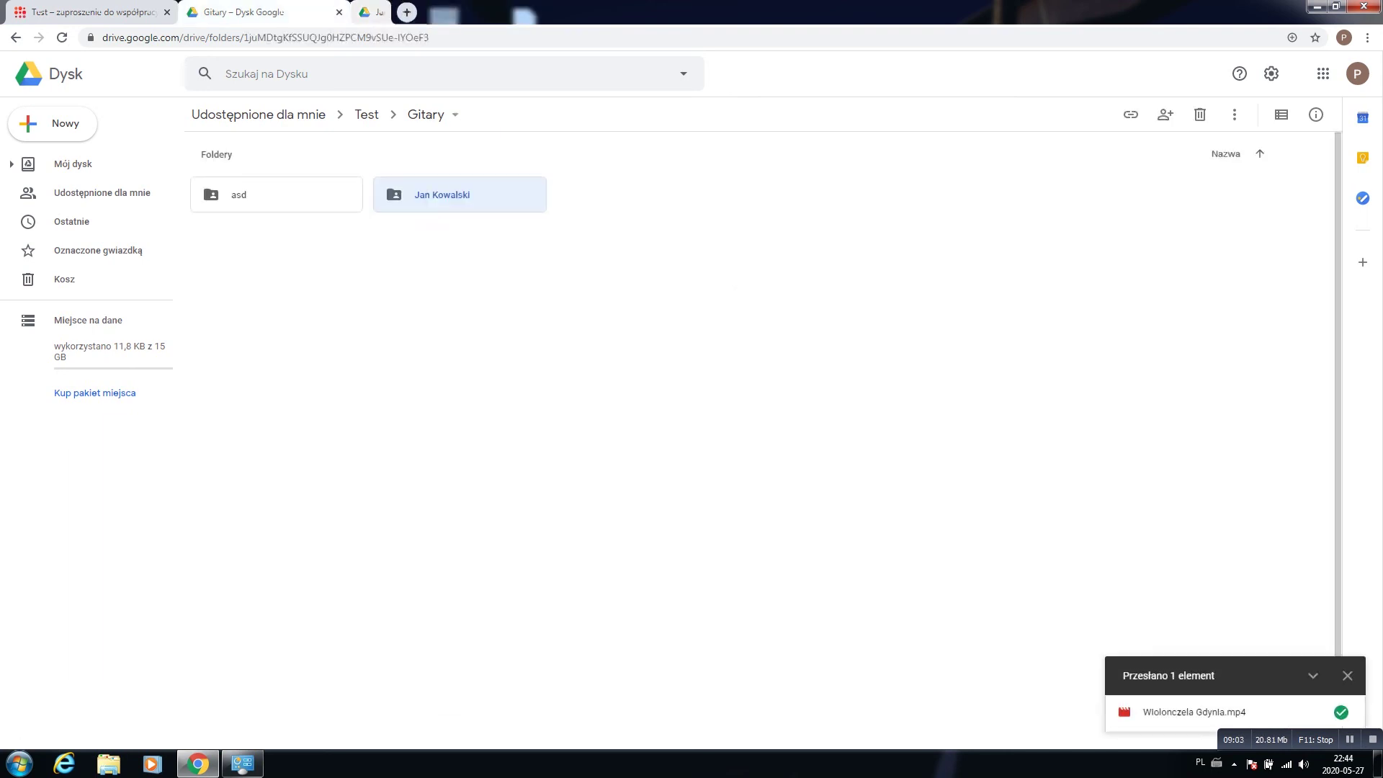